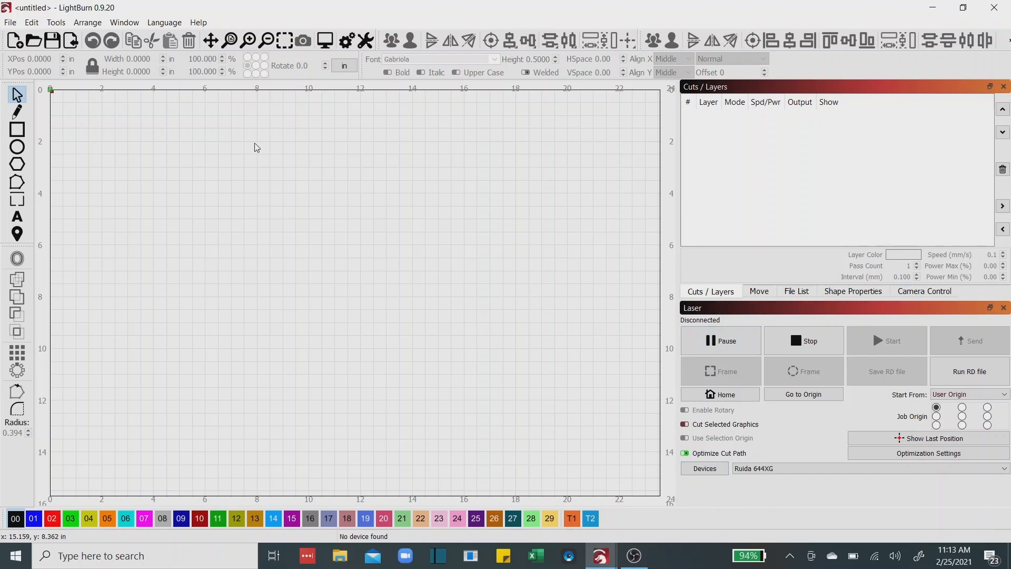
# Show the material Library window in the workspace
pyautogui.click(127, 24)
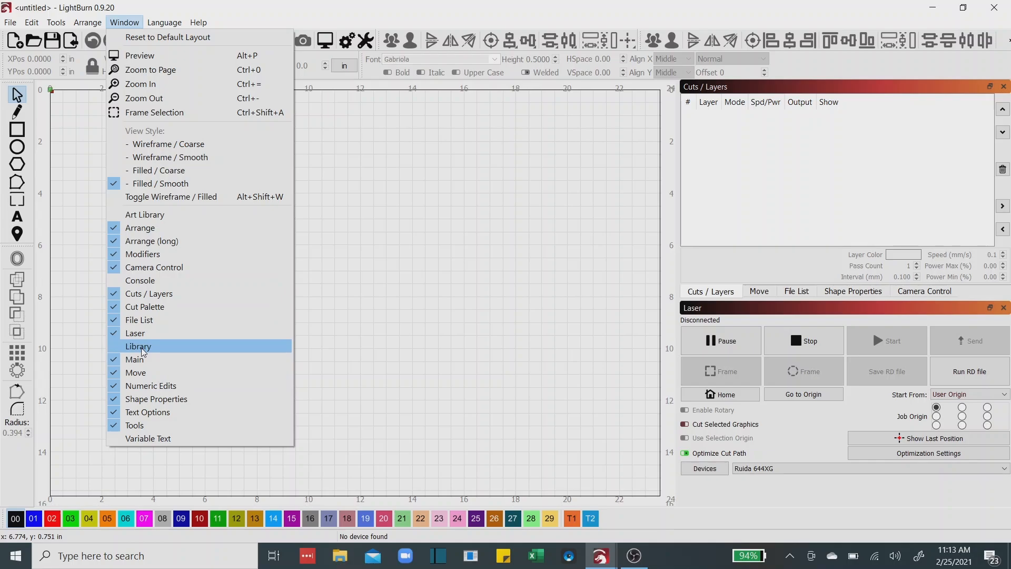
pyautogui.click(142, 349)
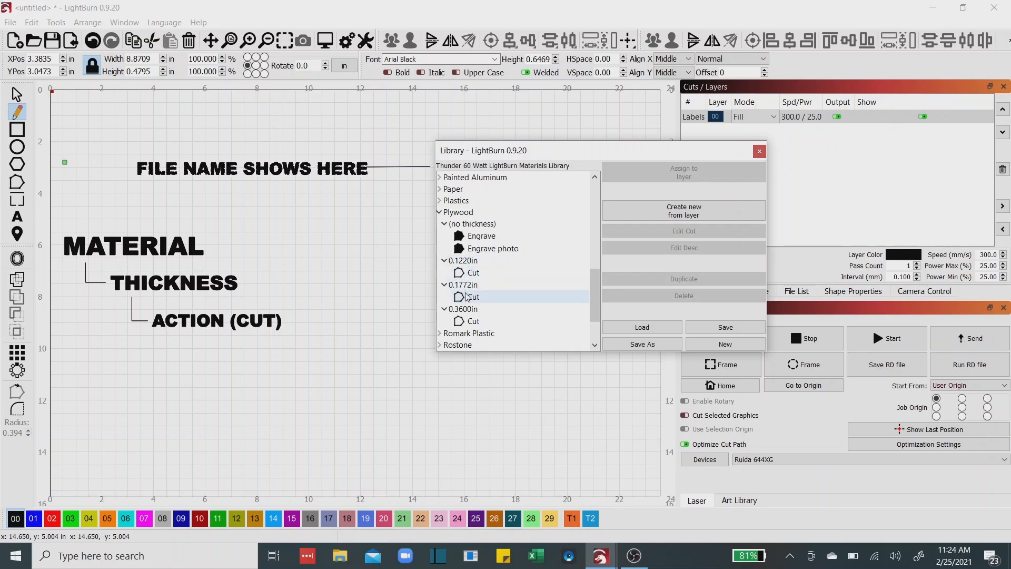
# Examine the Plywood presets in the material library, from the cuts for each thickness to the no-thickness Engrave photo preset
pyautogui.click(469, 322)
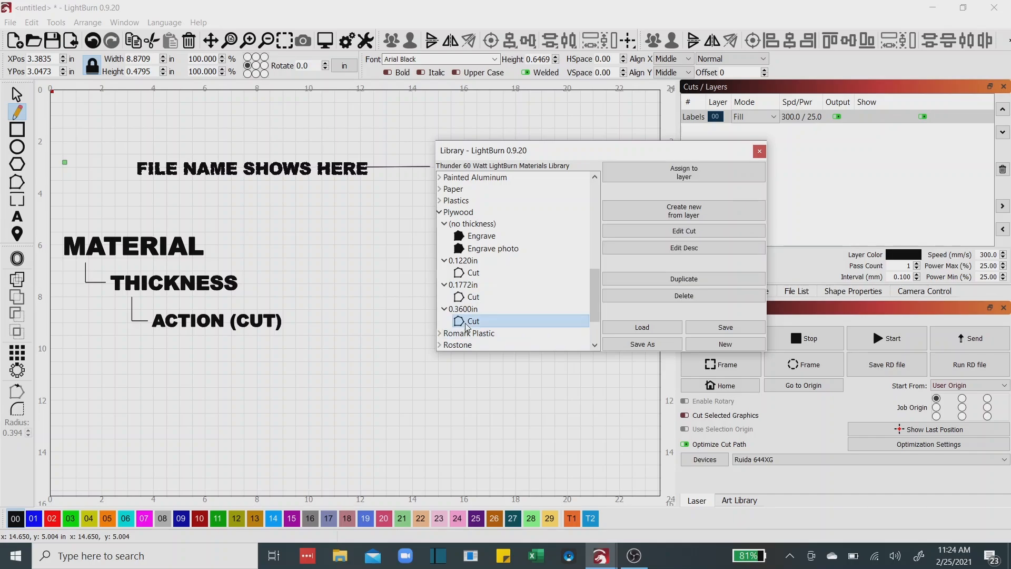
pyautogui.click(470, 298)
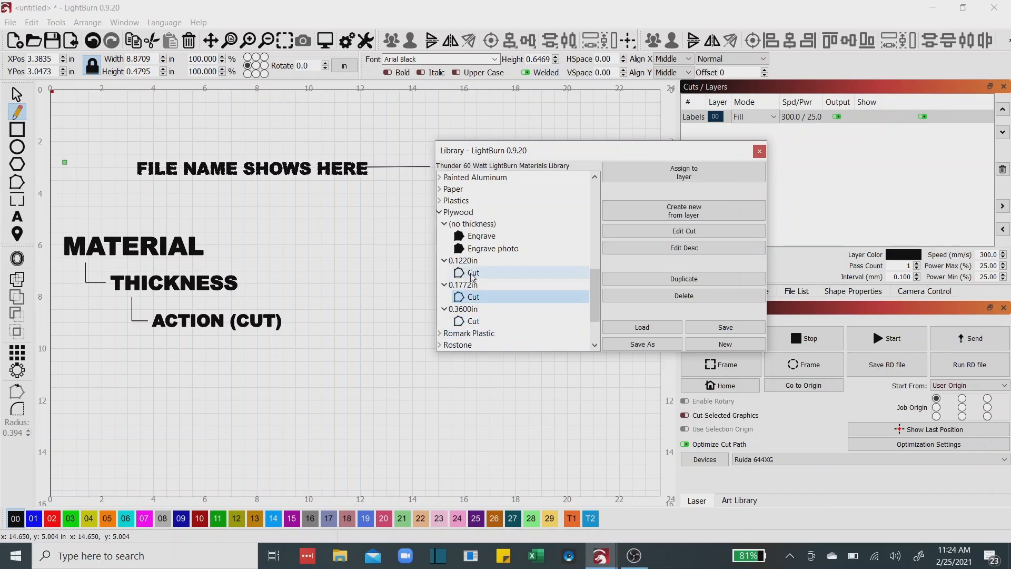
pyautogui.click(472, 274)
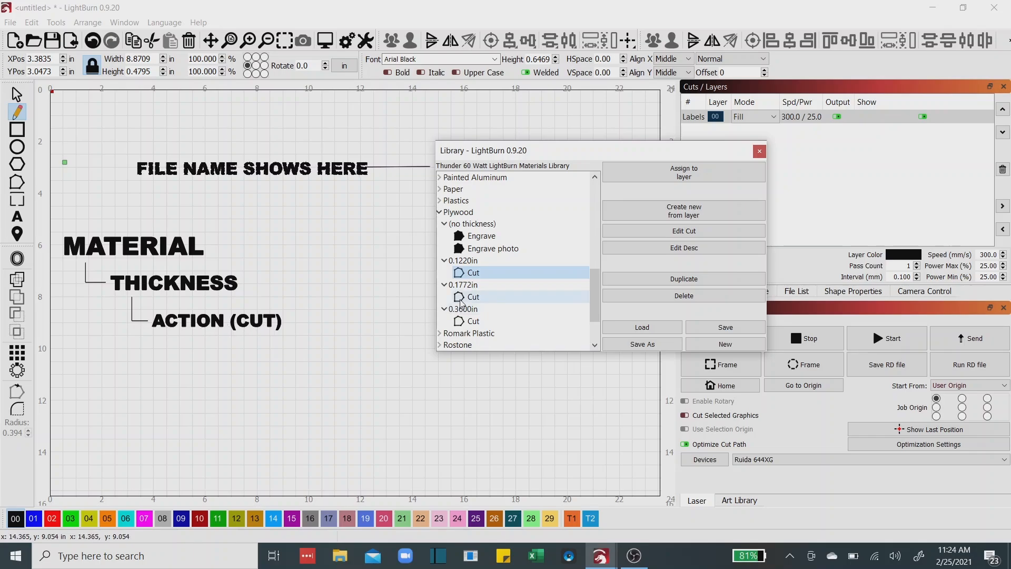
pyautogui.click(545, 298)
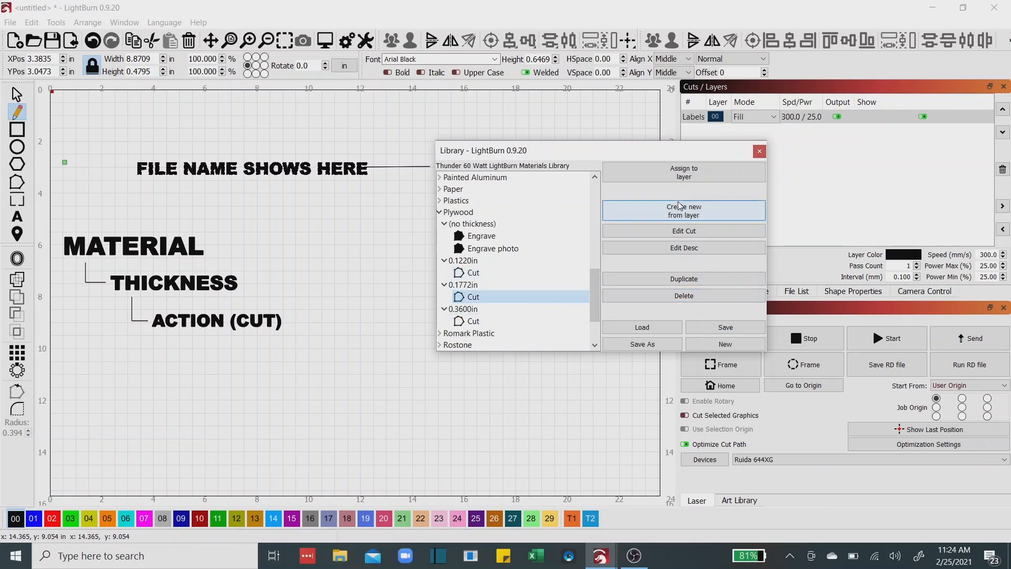
pyautogui.moveTo(662, 151)
pyautogui.mouseDown()
pyautogui.moveTo(671, 190)
pyautogui.moveTo(665, 163)
pyautogui.mouseUp()
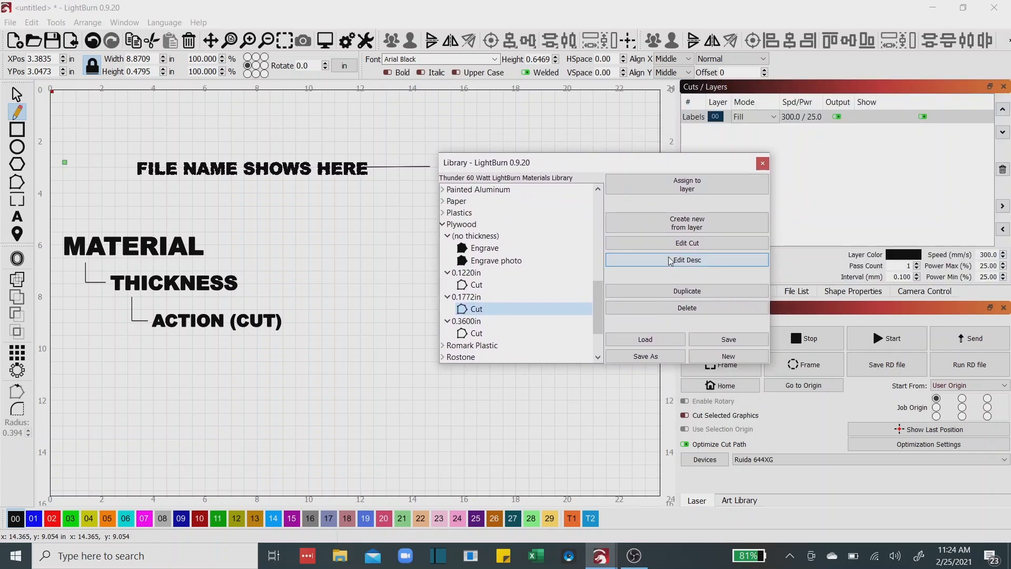
pyautogui.click(460, 223)
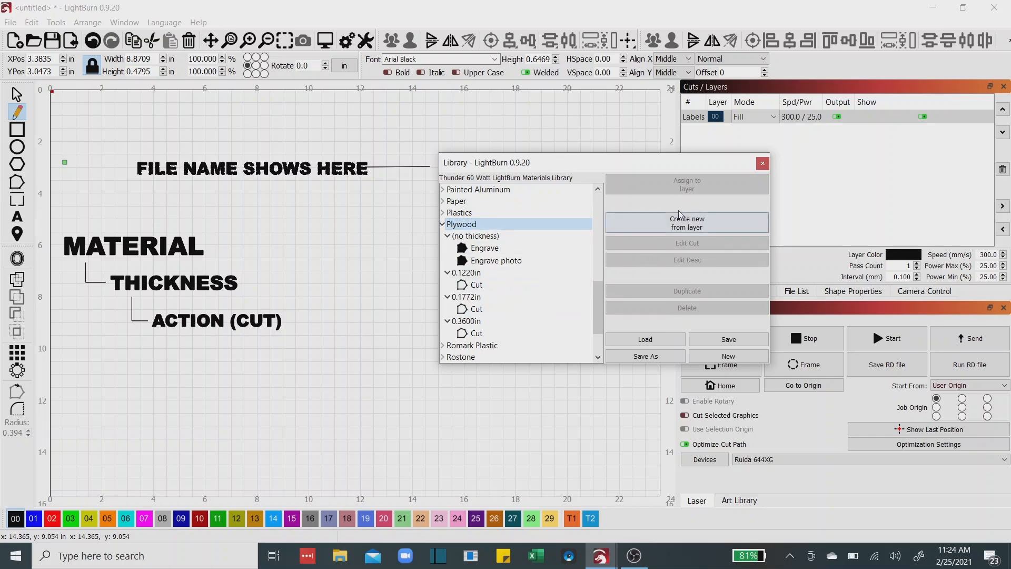
pyautogui.click(473, 240)
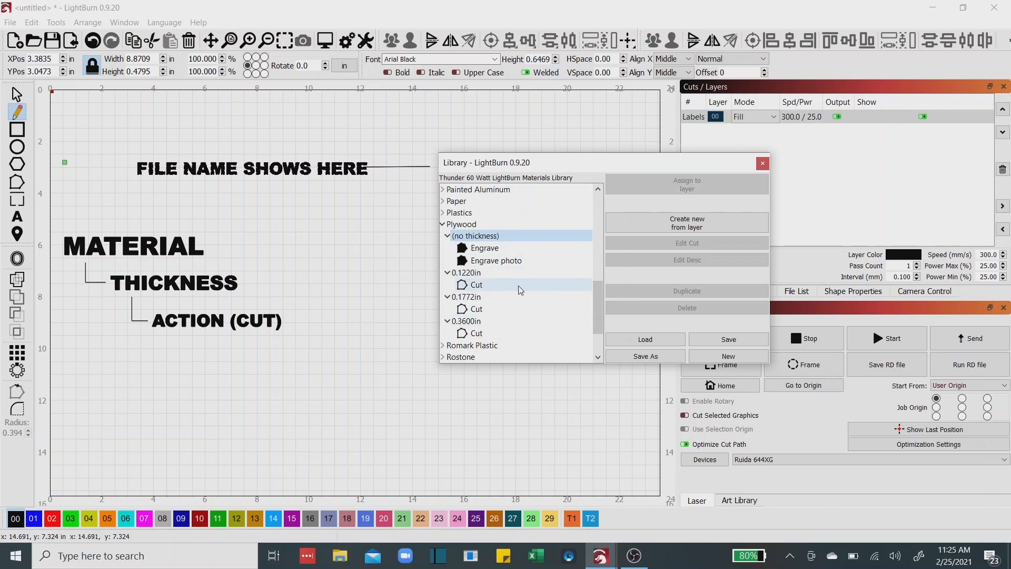
pyautogui.click(486, 263)
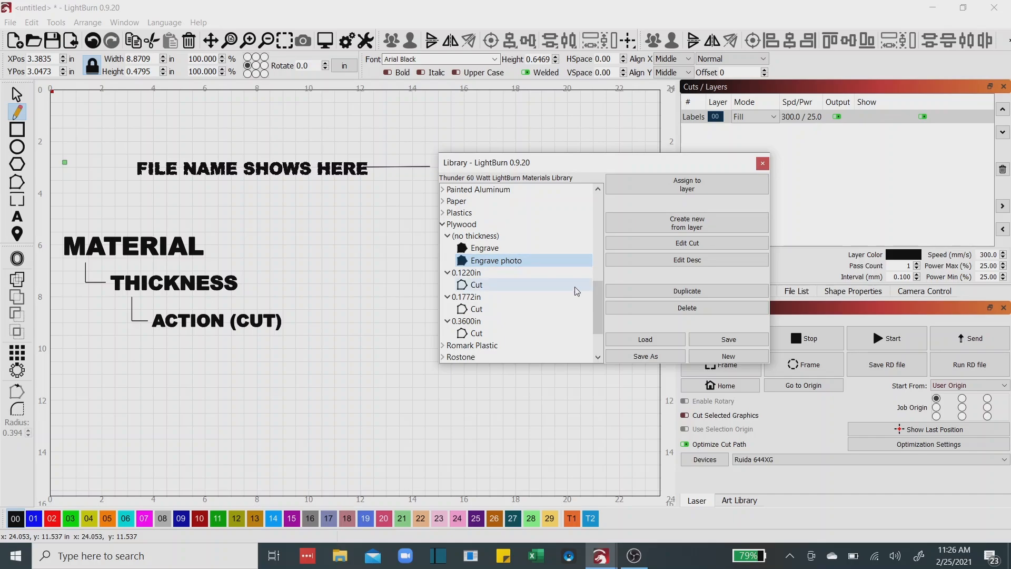
# Start a new, empty material library and bring the Library panel into view
pyautogui.click(727, 357)
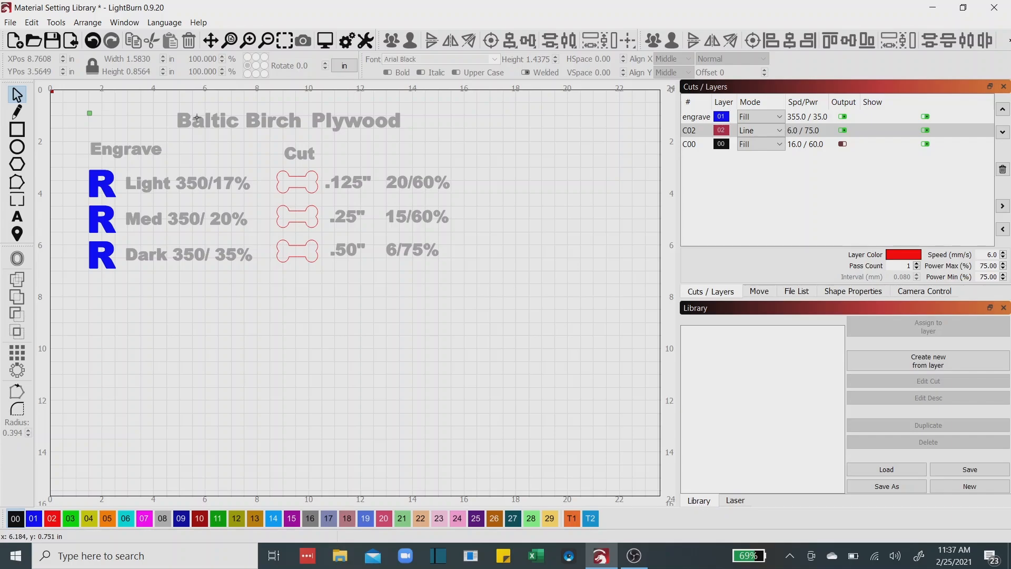
pyautogui.click(125, 24)
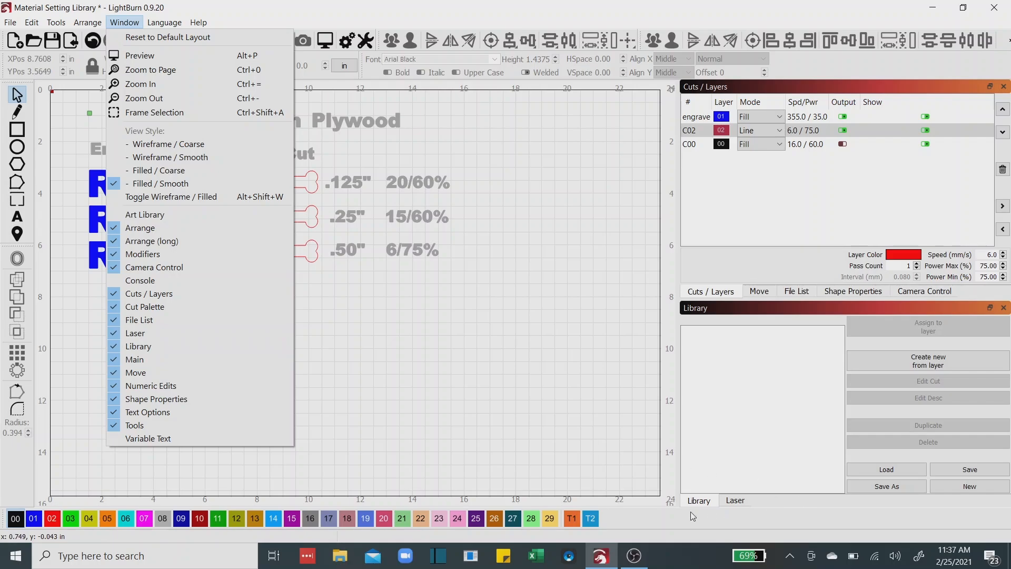
pyautogui.click(709, 507)
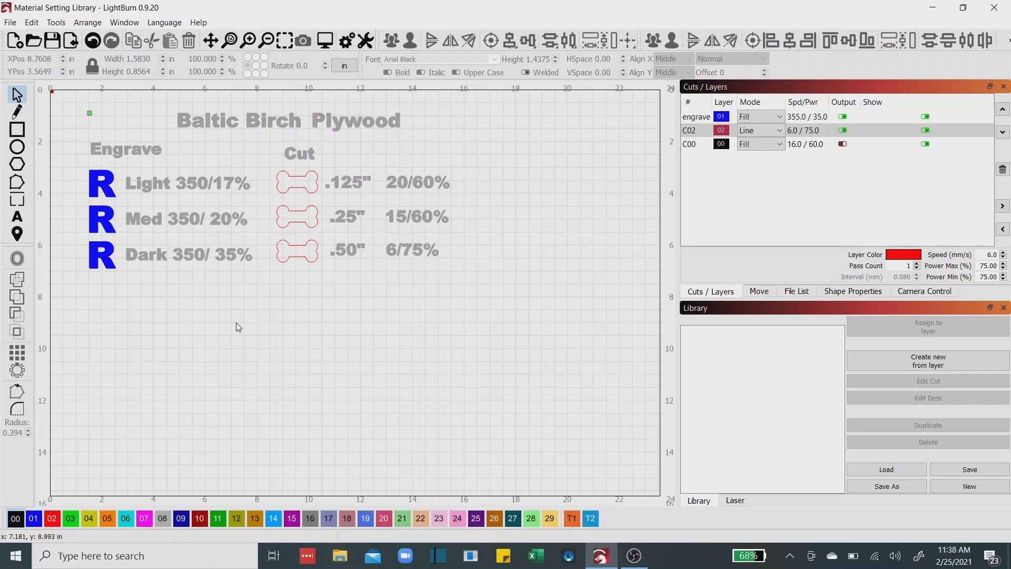
# Draw a rectangle about 3.26 in wide and 2.63 in high below the Engrave samples
pyautogui.click(17, 129)
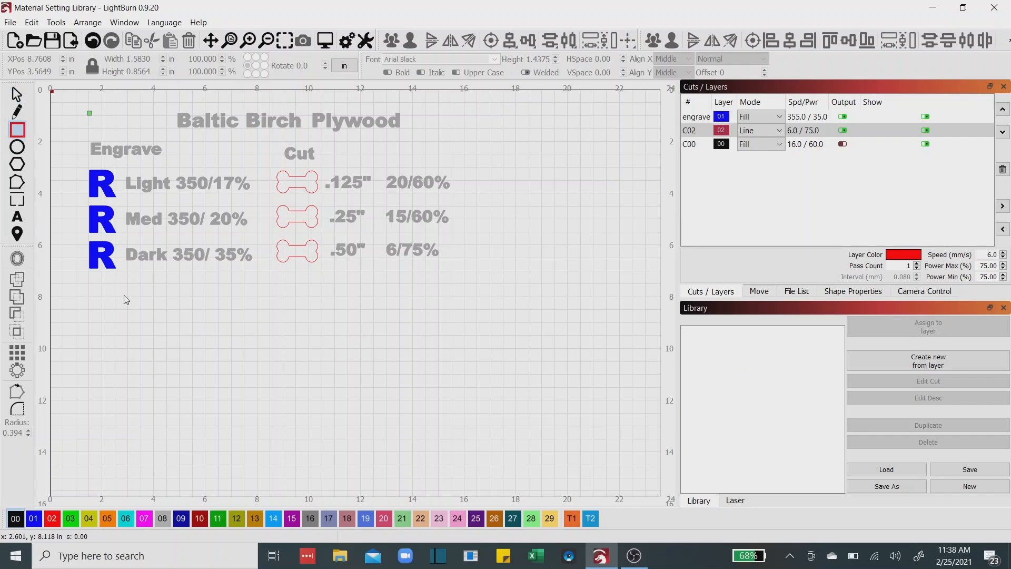
pyautogui.moveTo(124, 295); pyautogui.dragTo(206, 361)
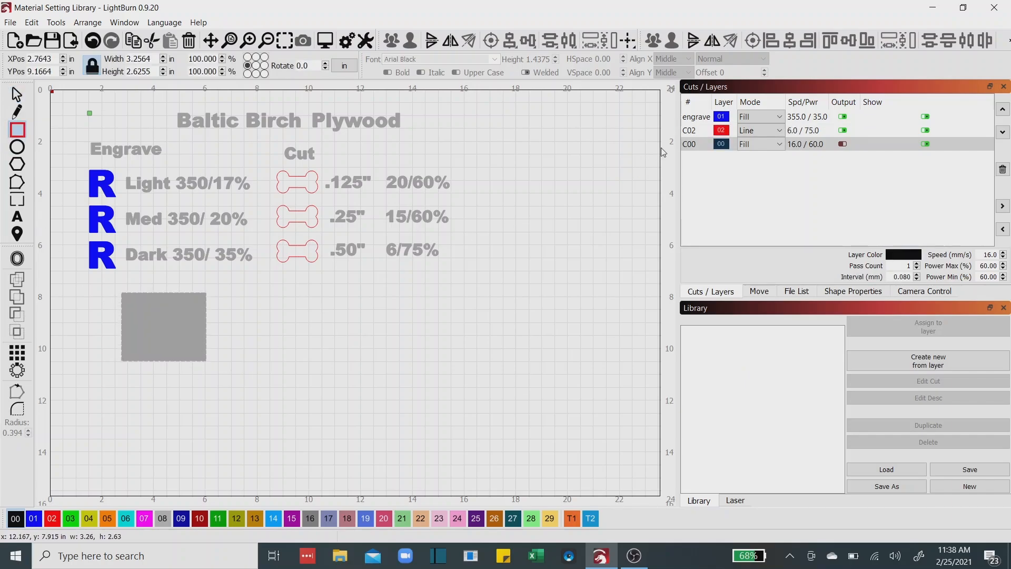
# Switch the canvas from filled to wireframe display and enable output for layer C00
pyautogui.click(119, 22)
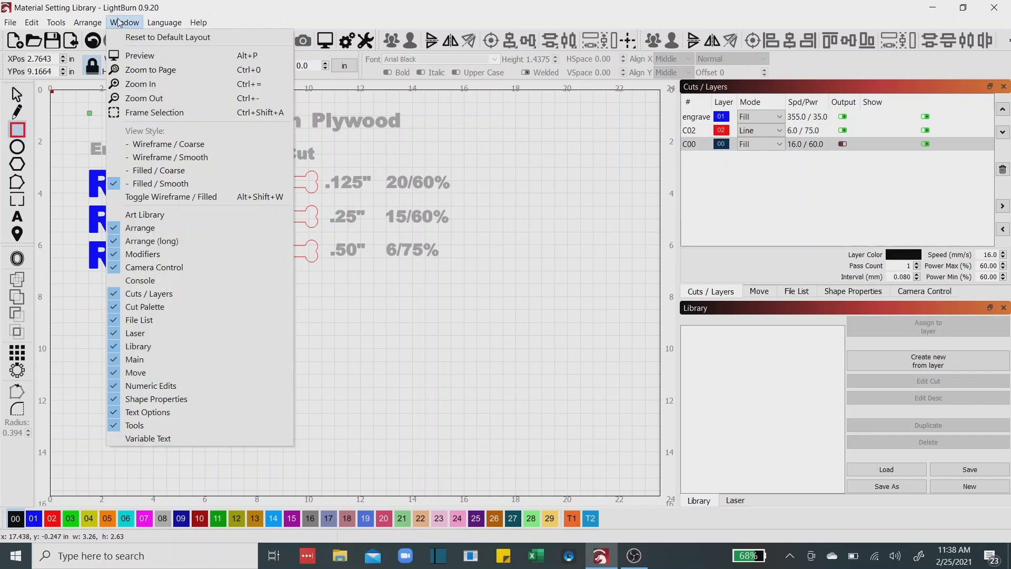
pyautogui.click(134, 200)
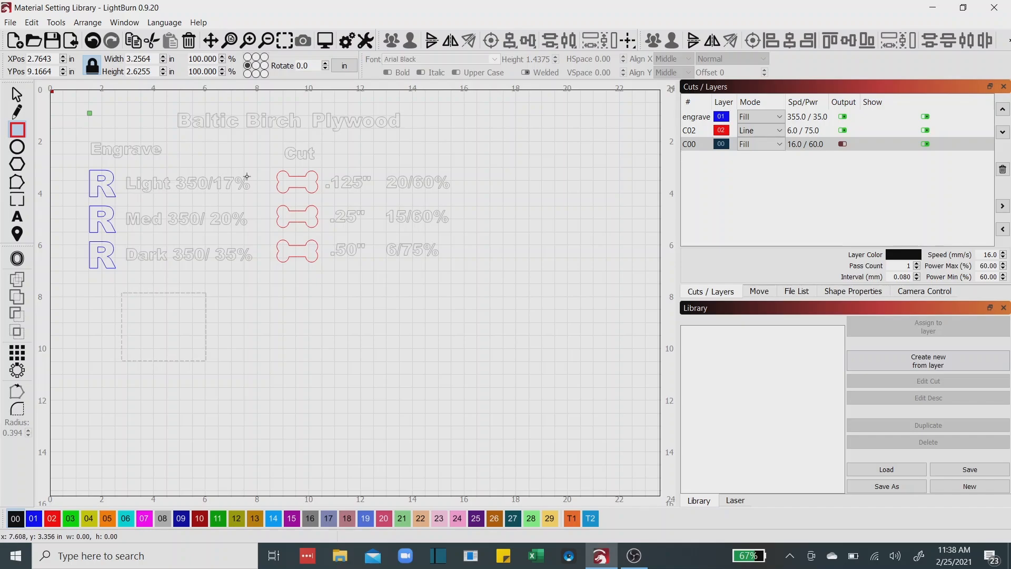
pyautogui.click(843, 144)
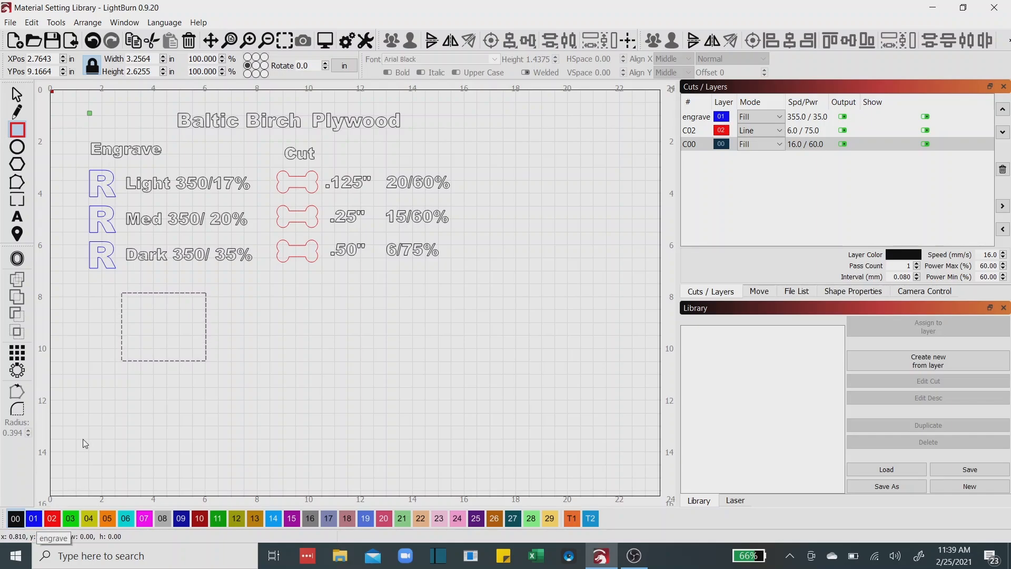
# Set the engrave layer's speed to 350 mm/sec and its max power to 17%
pyautogui.doubleClick(722, 117)
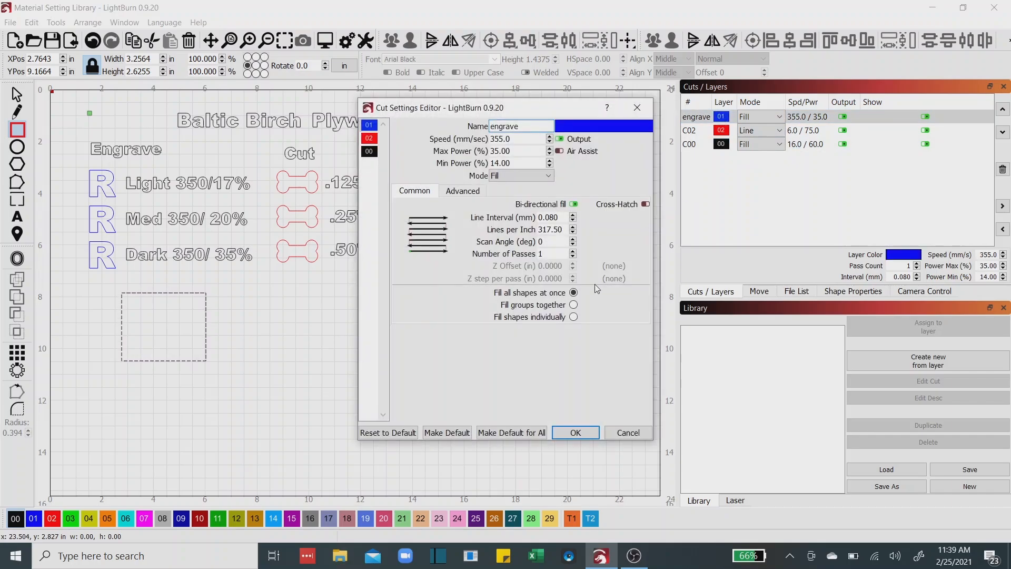
pyautogui.moveTo(529, 107); pyautogui.dragTo(598, 106)
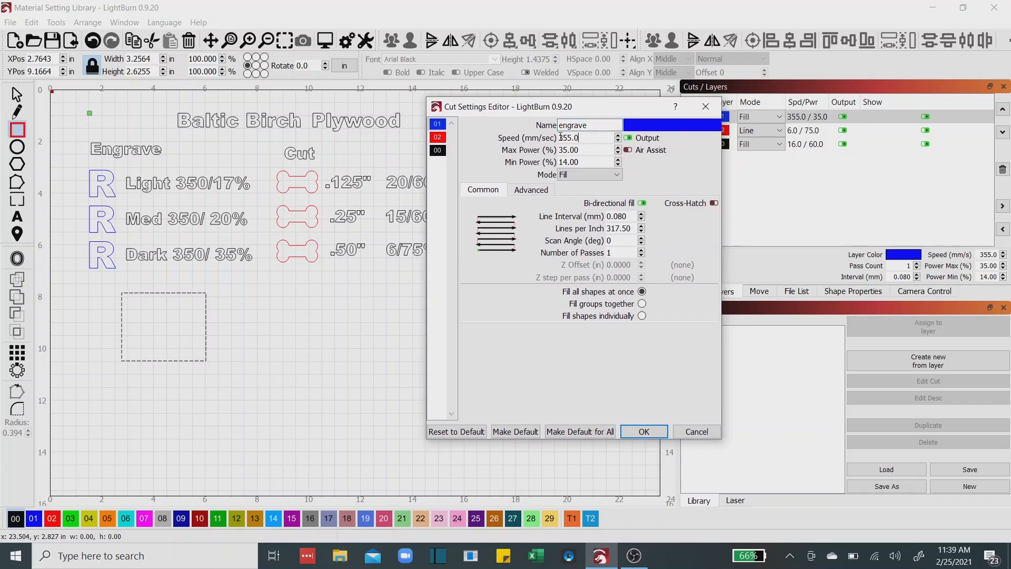
pyautogui.doubleClick(561, 137)
pyautogui.write('35')
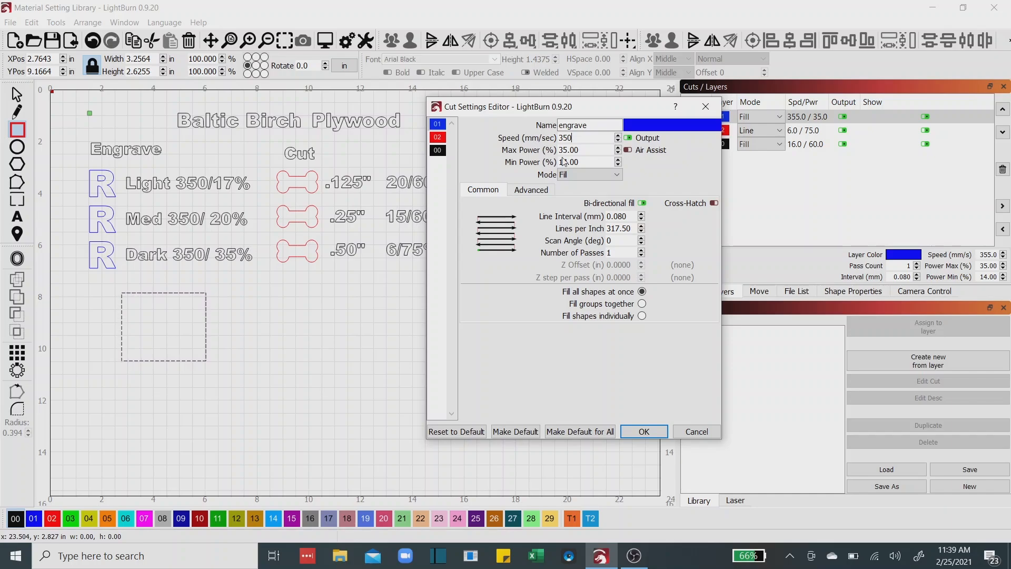
pyautogui.click(587, 149)
pyautogui.doubleClick(587, 149)
pyautogui.write('17')
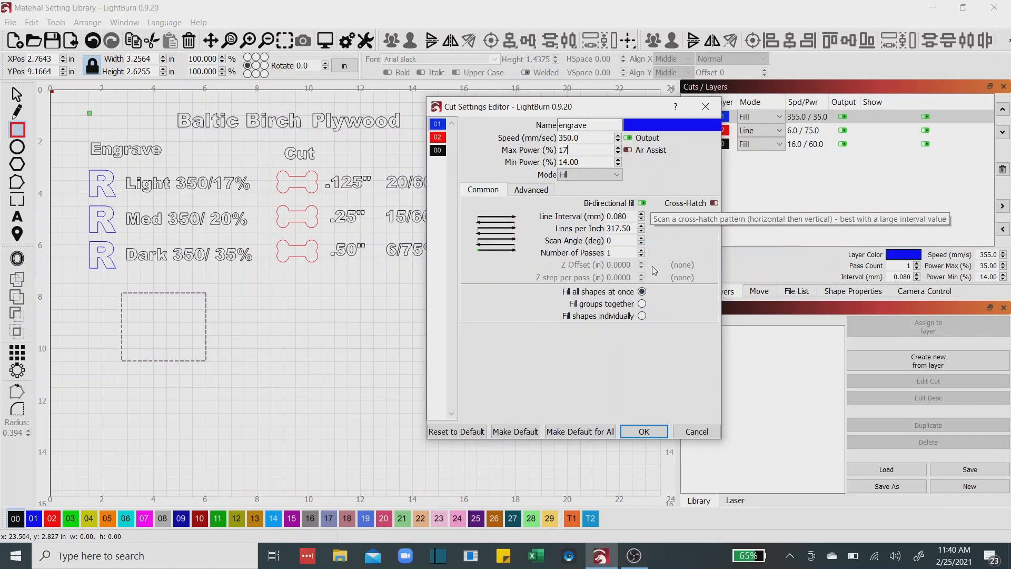
pyautogui.click(651, 430)
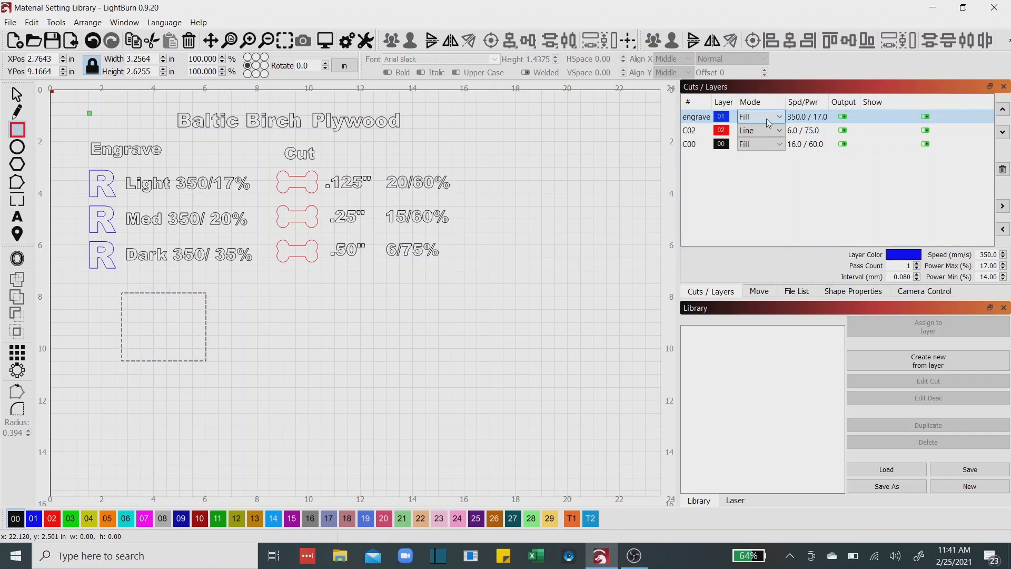
pyautogui.doubleClick(705, 118)
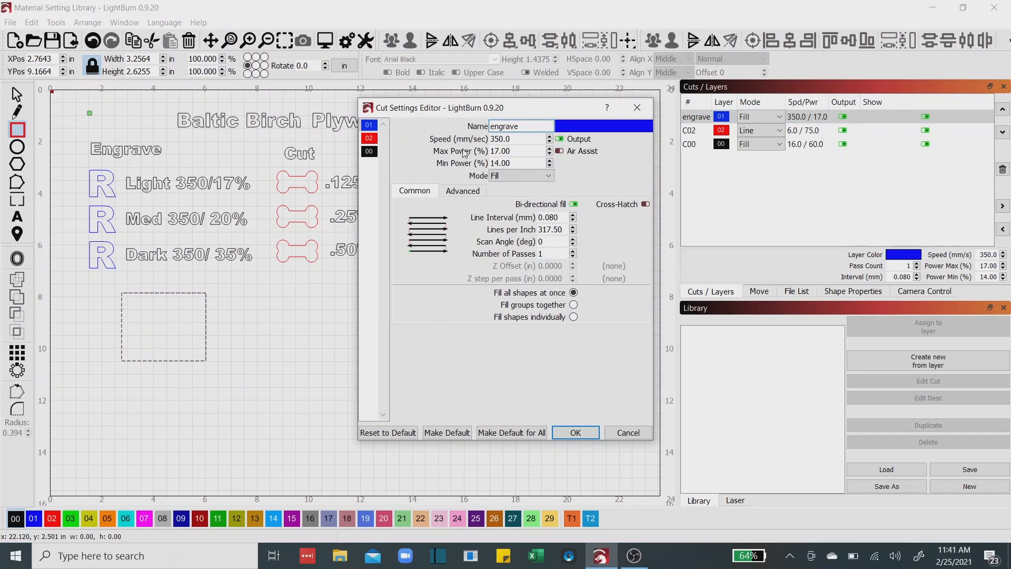
pyautogui.click(585, 434)
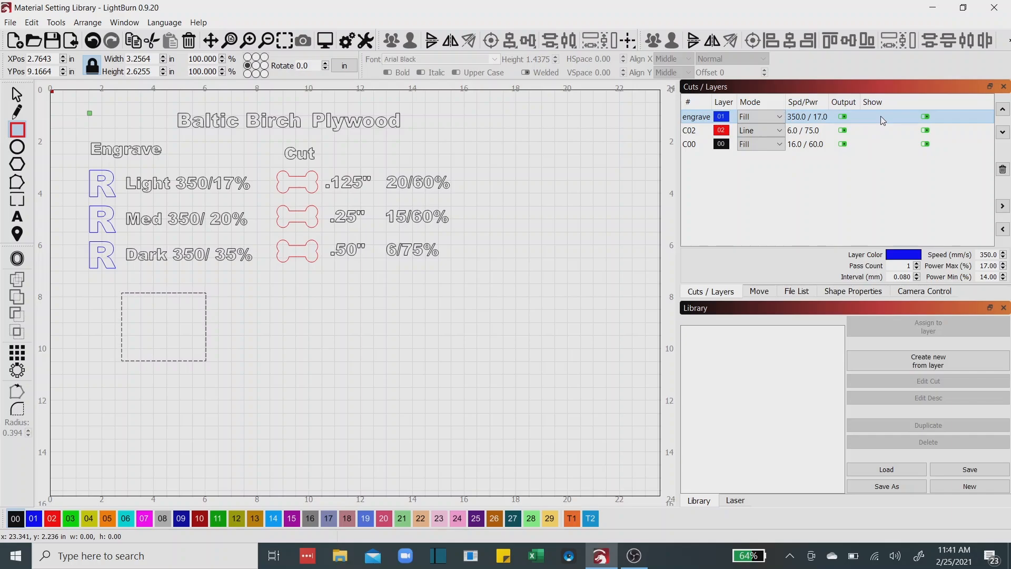
# Create a library preset from the engrave layer with material name Plywood, no thickness and description Engrave, and select it
pyautogui.click(902, 367)
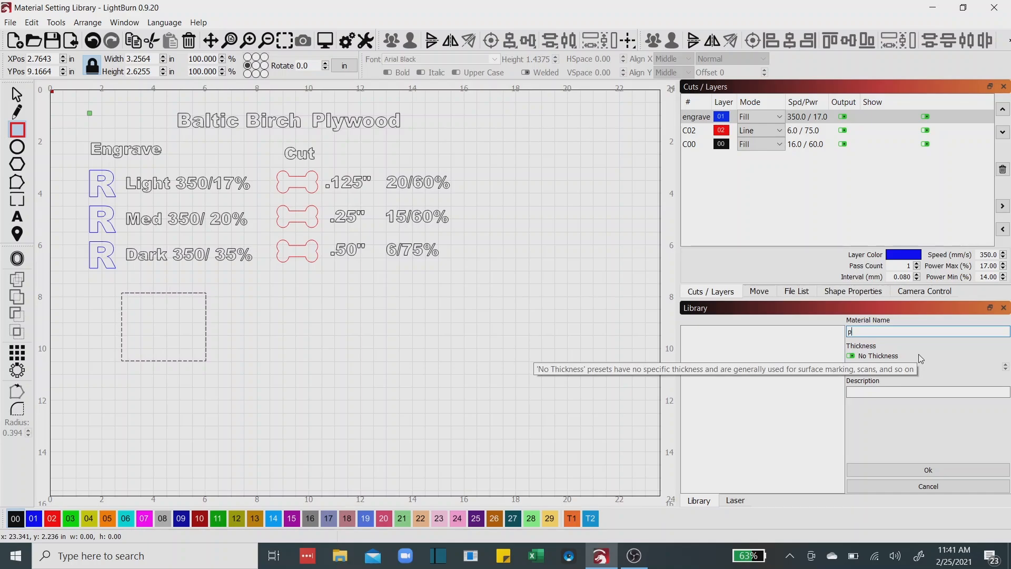
pyautogui.press('capslock')
pyautogui.write('Plywood')
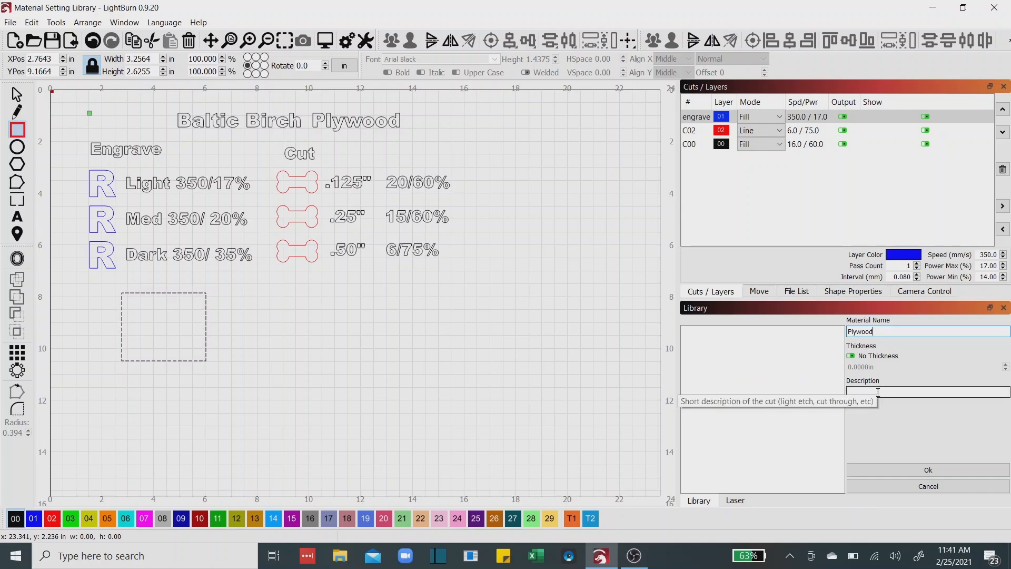
pyautogui.click(878, 392)
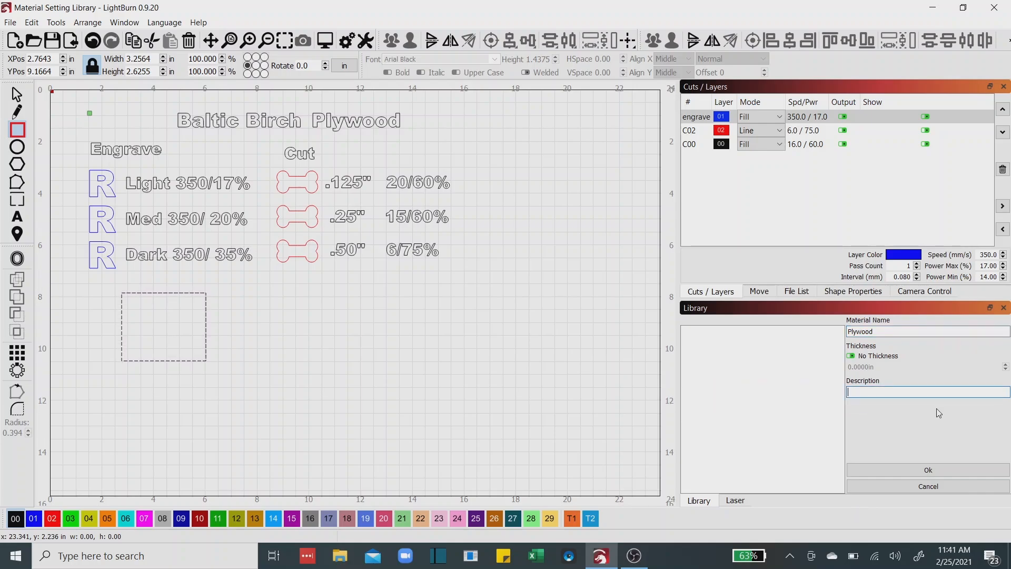
pyautogui.write('Engrave')
pyautogui.click(920, 470)
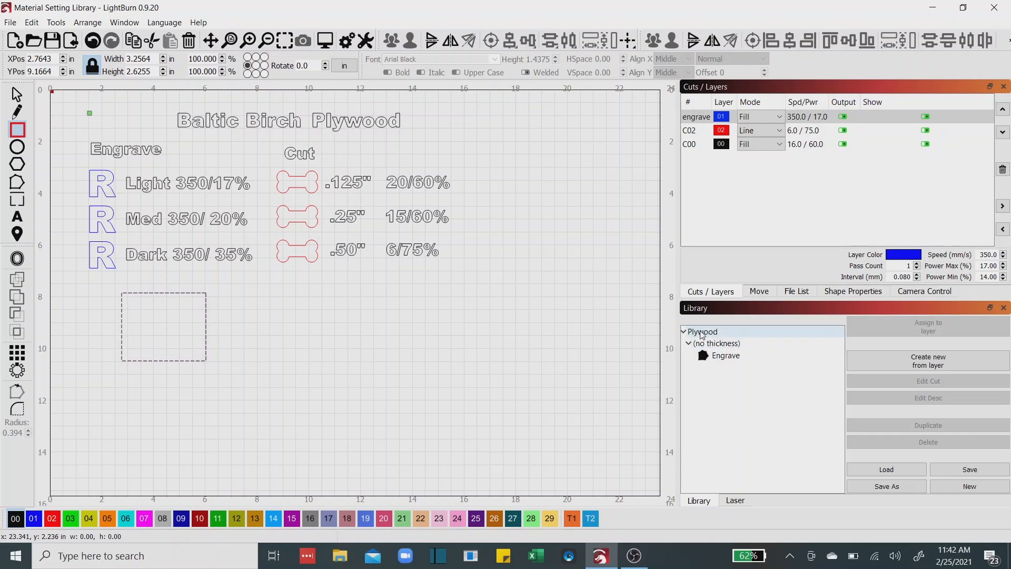
pyautogui.click(687, 332)
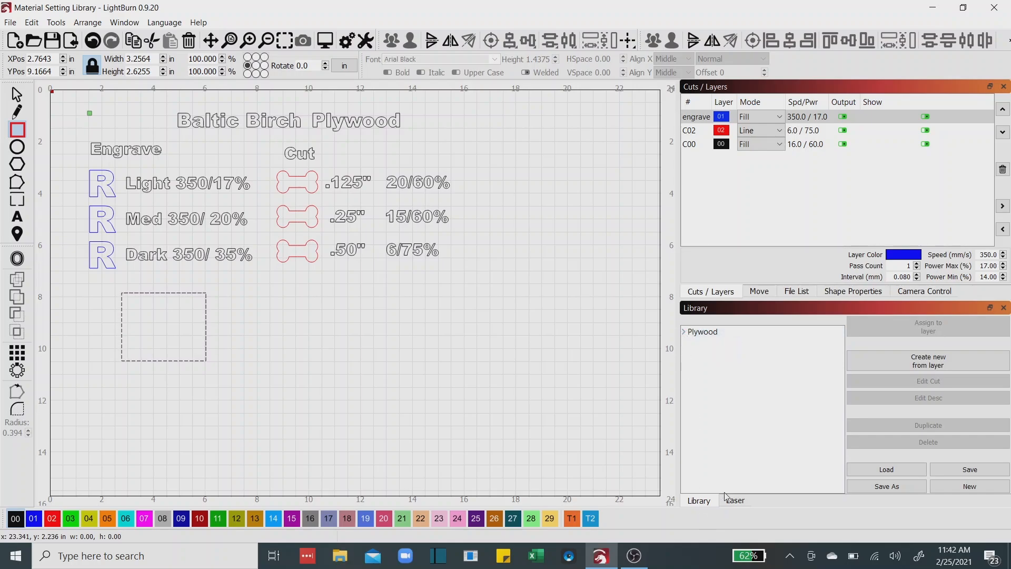
pyautogui.click(685, 332)
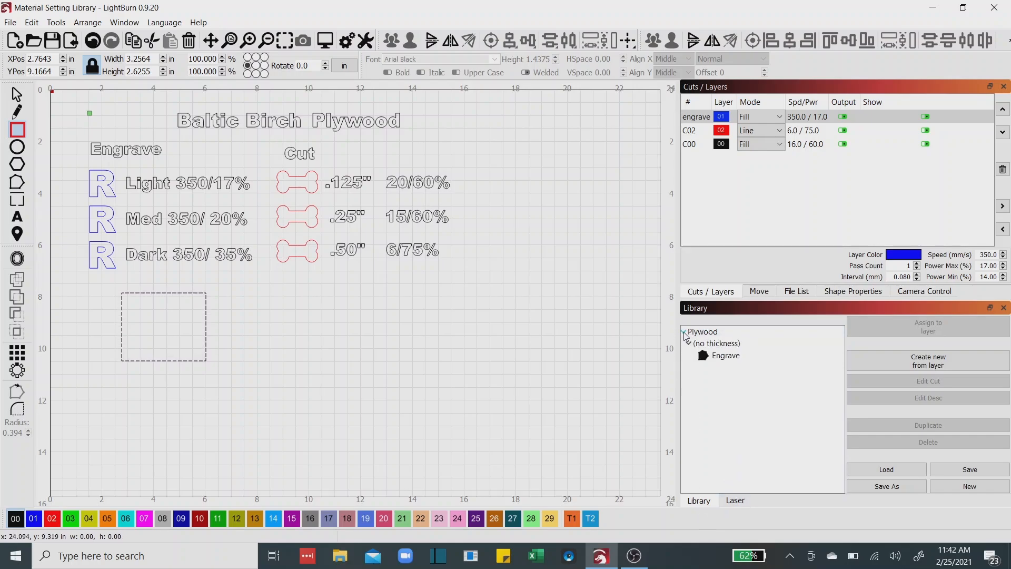
pyautogui.click(688, 343)
pyautogui.click(688, 343)
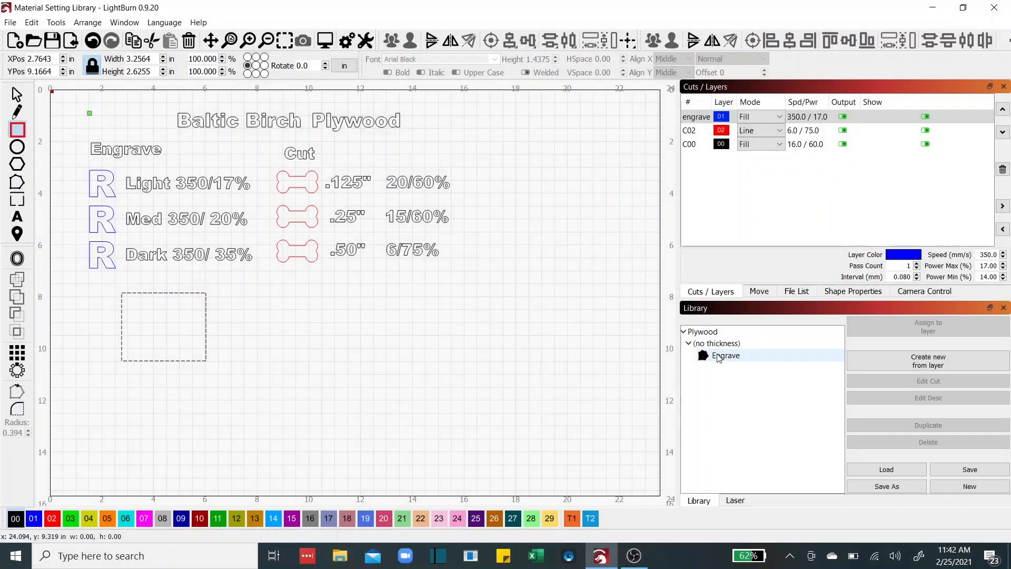
pyautogui.click(717, 356)
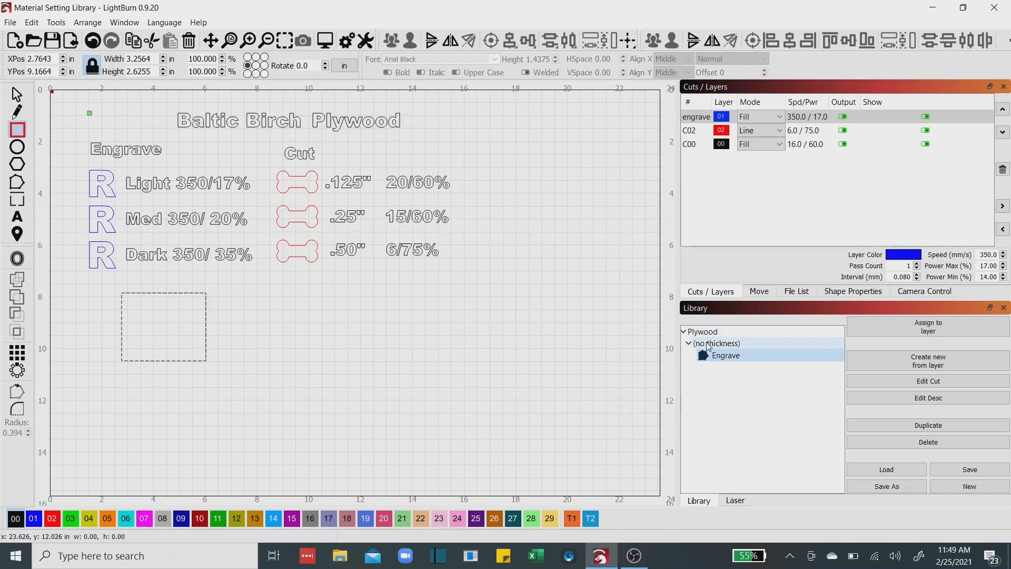
# Set the engrave layer's max power to 20%
pyautogui.doubleClick(706, 120)
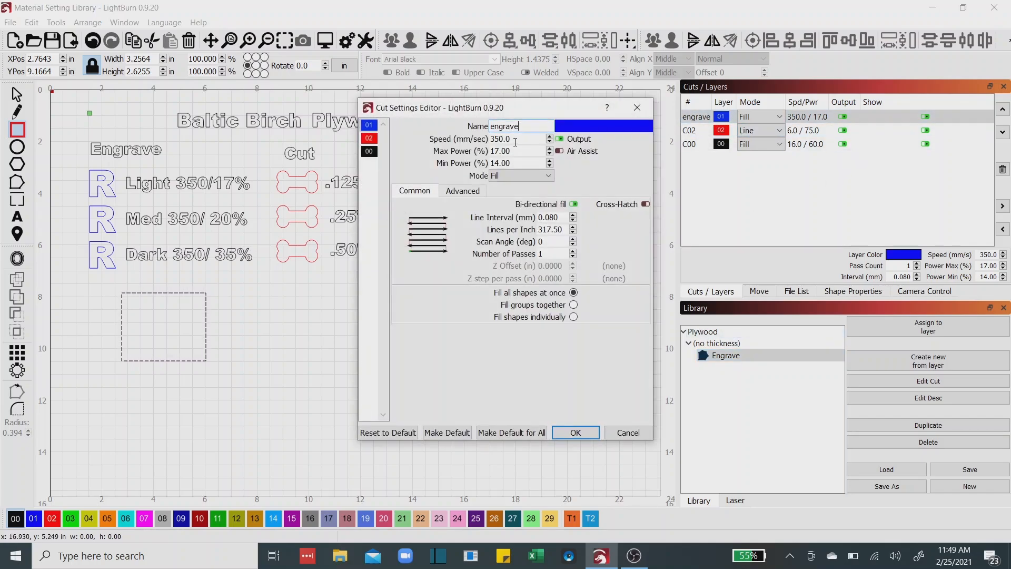
pyautogui.doubleClick(514, 139)
pyautogui.moveTo(511, 152); pyautogui.dragTo(489, 153)
pyautogui.write('20')
pyautogui.click(591, 431)
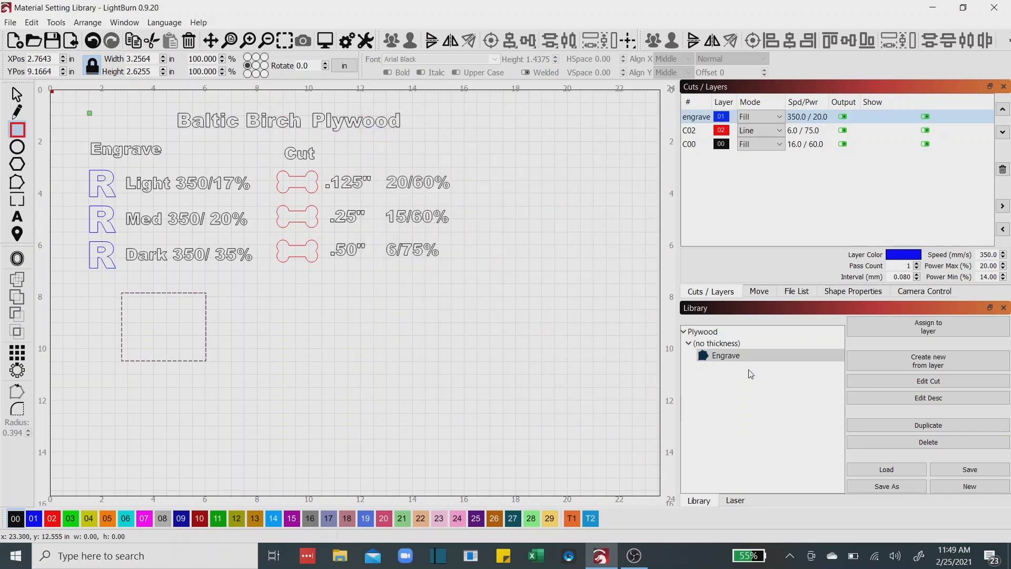
# Create a library preset from the engrave layer under Plywood with no thickness and the description Engrave Med
pyautogui.click(710, 333)
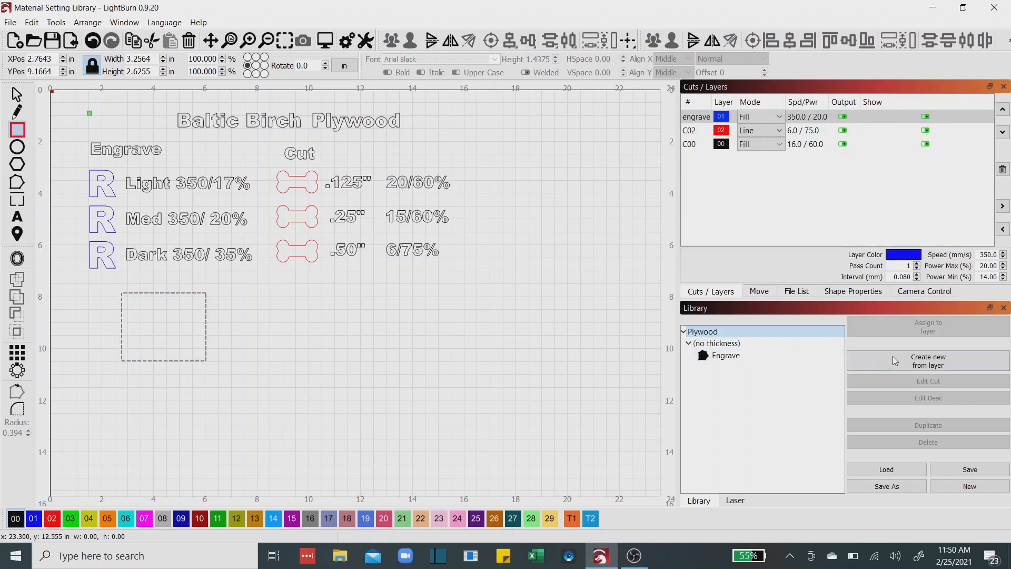
pyautogui.click(910, 363)
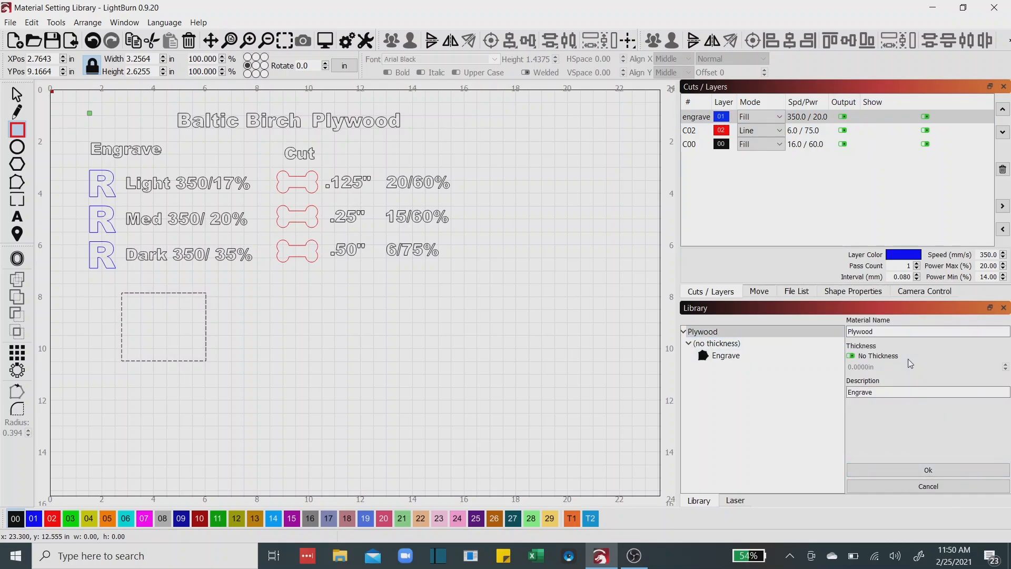
pyautogui.click(888, 392)
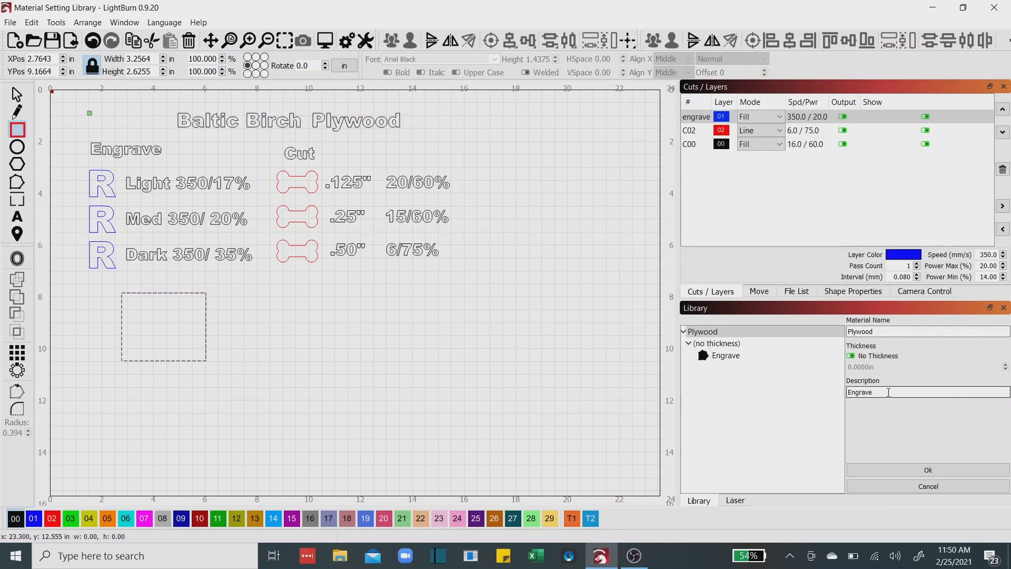
pyautogui.write('m')
pyautogui.press('BackSpace')
pyautogui.press('BackSpace')
pyautogui.press('BackSpace')
pyautogui.press('capslock')
pyautogui.write('Med')
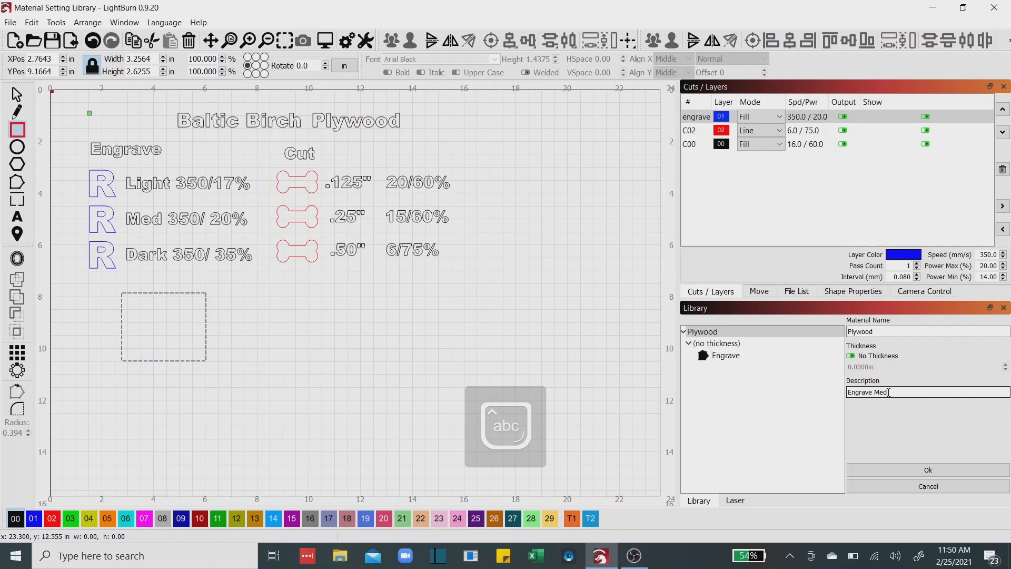
pyautogui.click(929, 471)
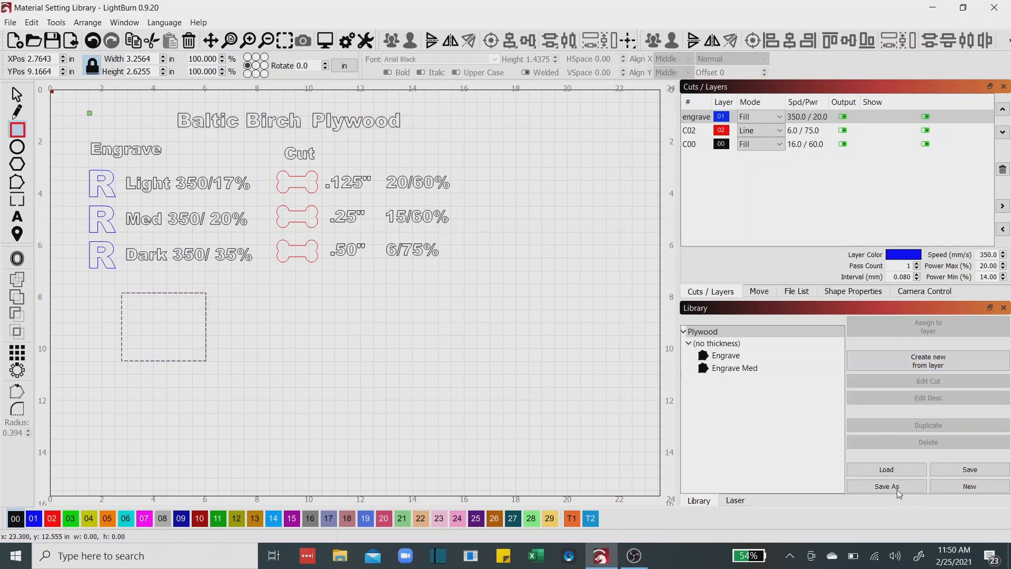
# Duplicate the Engrave Med preset and give the copy the description Engrave Dark
pyautogui.click(726, 372)
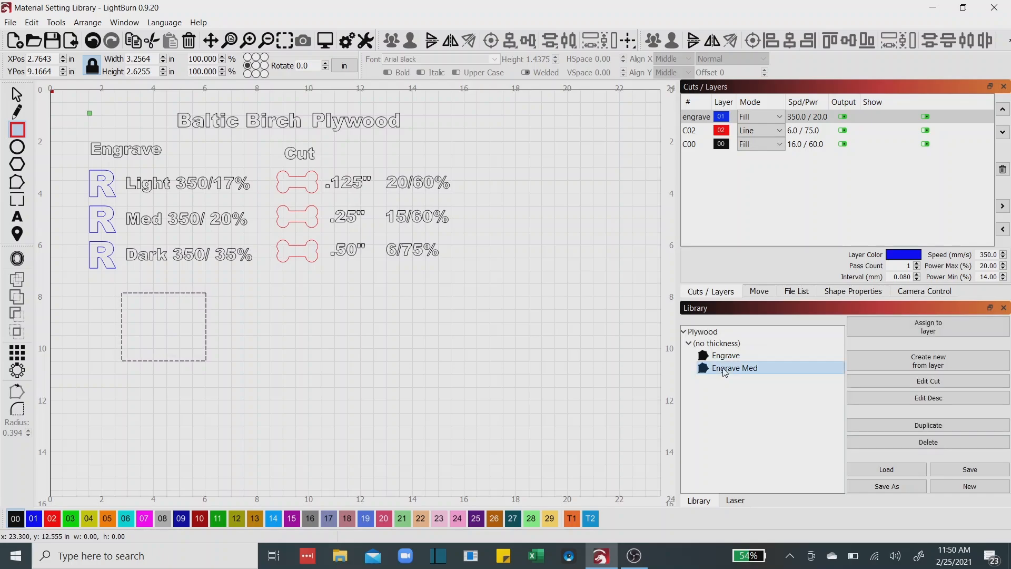
pyautogui.click(914, 426)
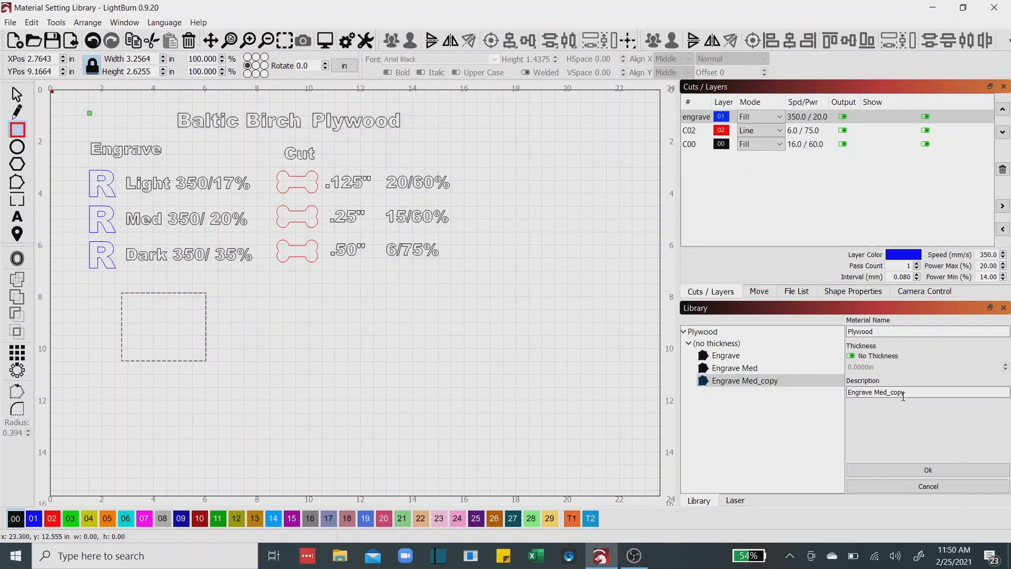
pyautogui.press('BackSpace')
pyautogui.press('BackSpace')
pyautogui.press('BackSpace')
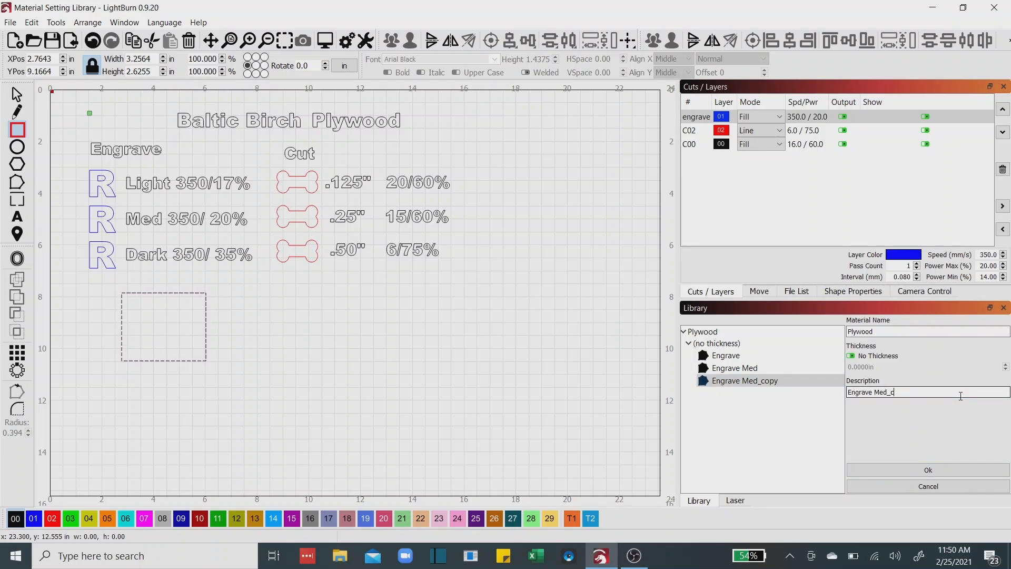
pyautogui.press('BackSpace')
pyautogui.write('Dark')
pyautogui.click(932, 467)
# Set the Engrave Dark preset's max power to 35%
pyautogui.click(731, 382)
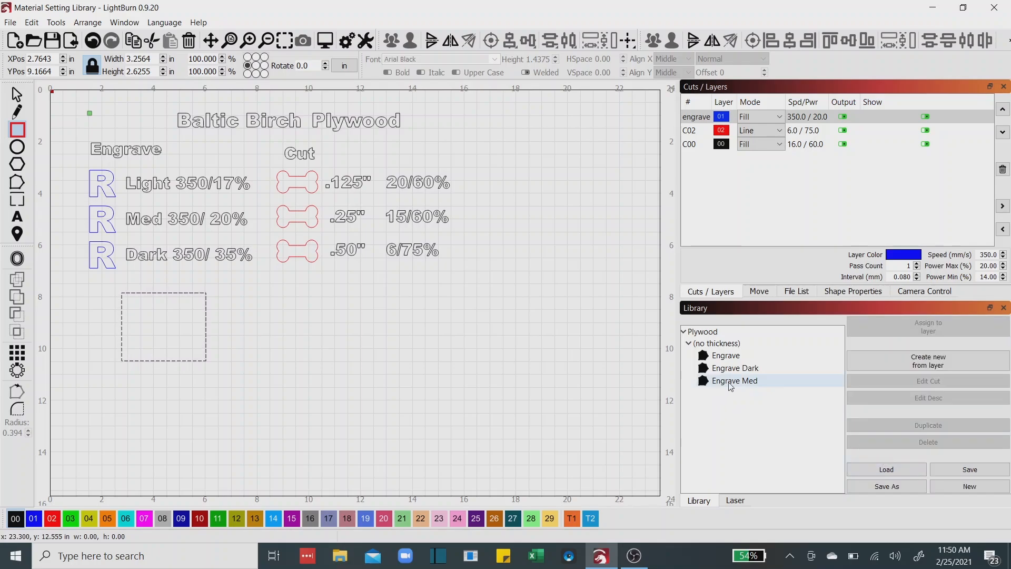
pyautogui.click(731, 368)
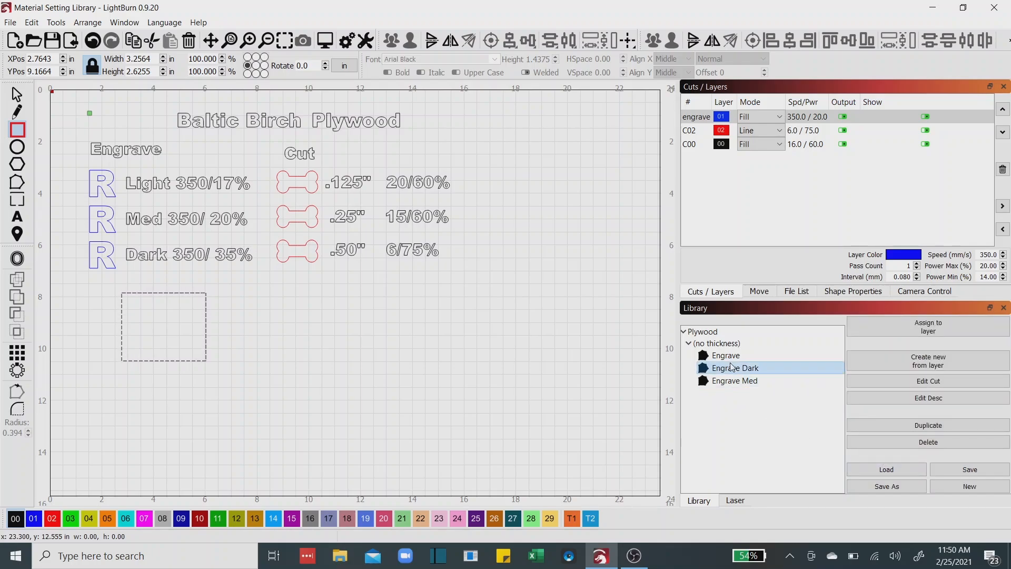
pyautogui.click(930, 382)
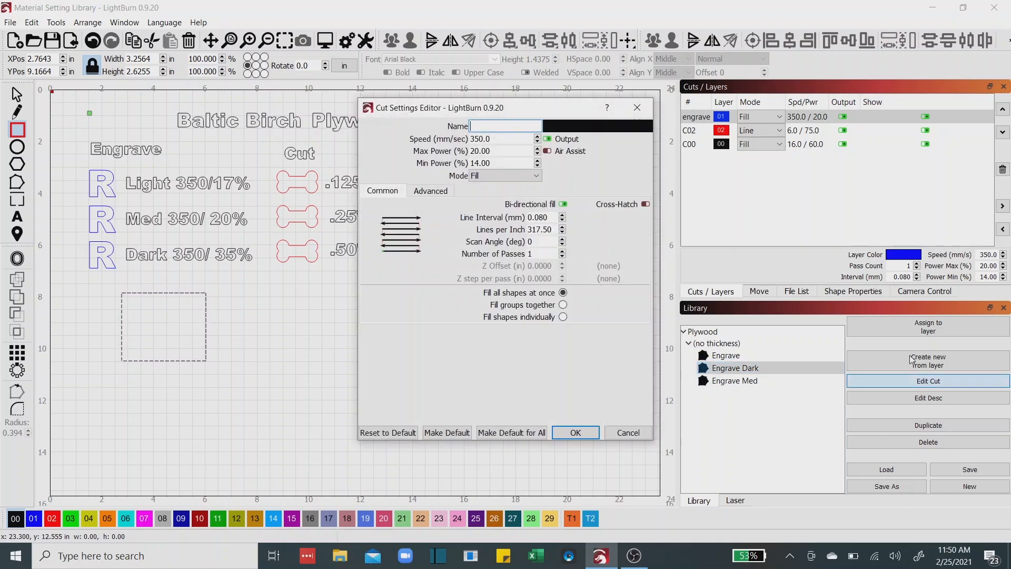
pyautogui.doubleClick(490, 150)
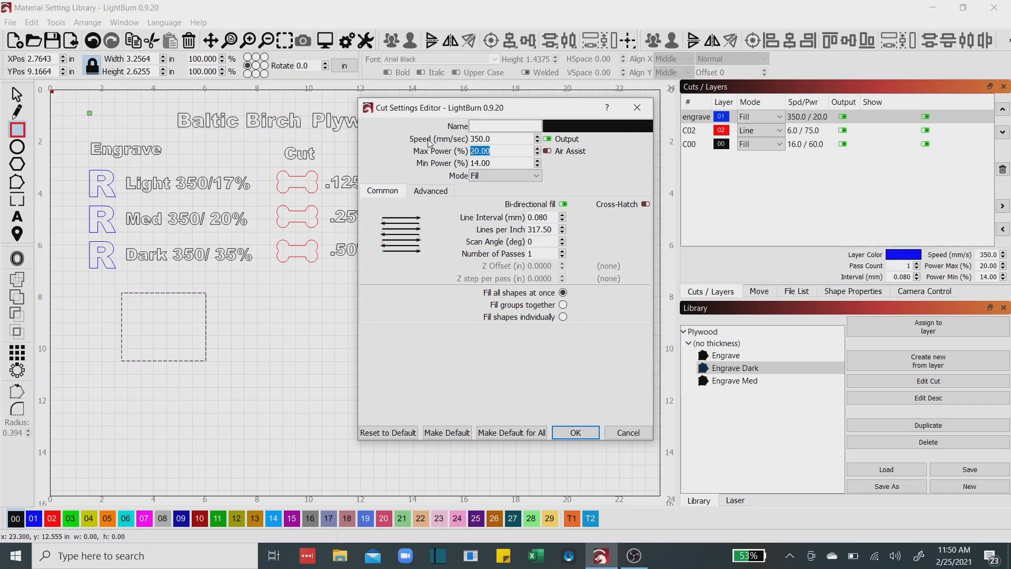
pyautogui.write('35')
pyautogui.press('Tab')
pyautogui.click(571, 431)
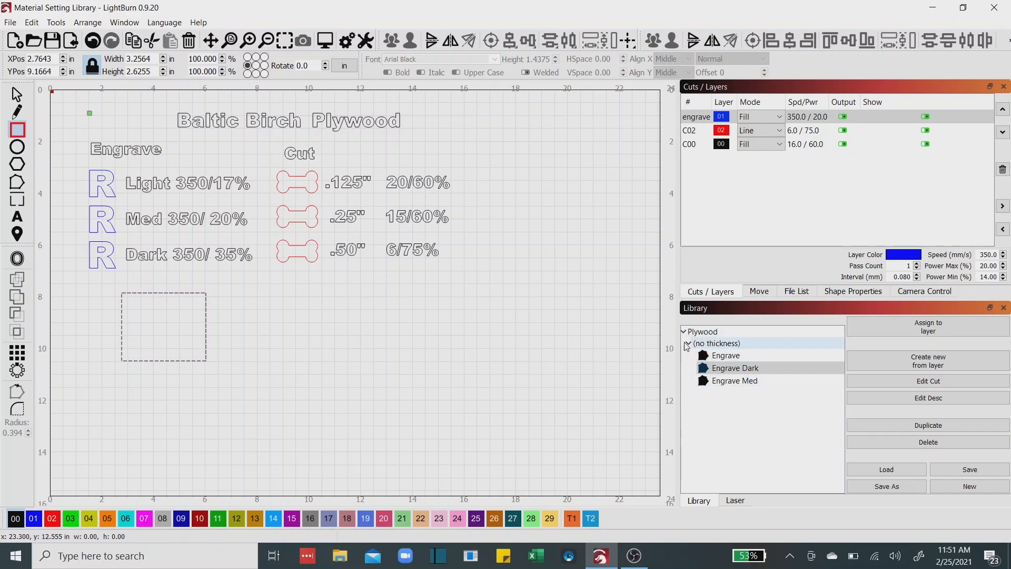
# Change the Engrave preset's description to Engrave Light
pyautogui.click(725, 360)
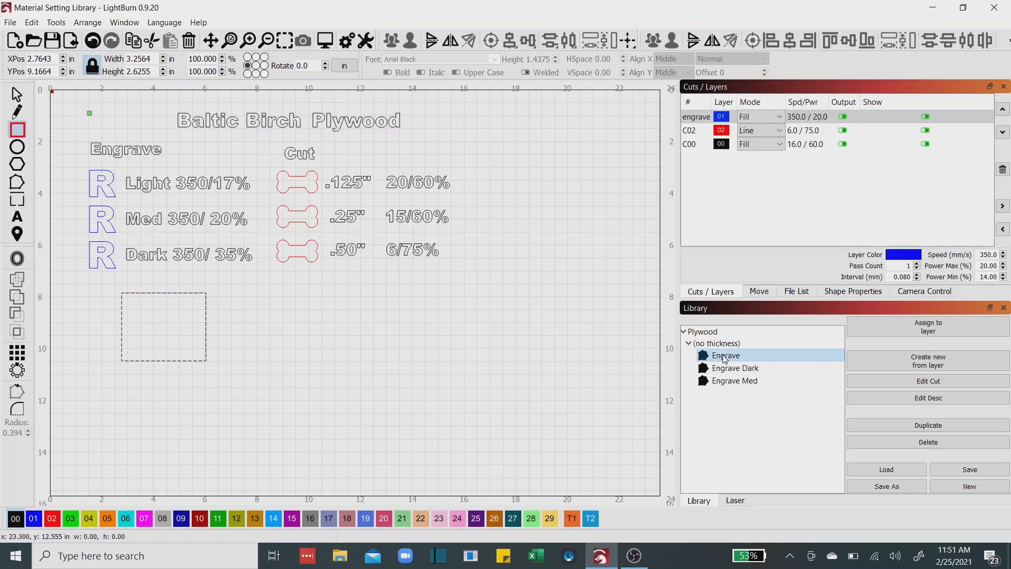
pyautogui.click(929, 399)
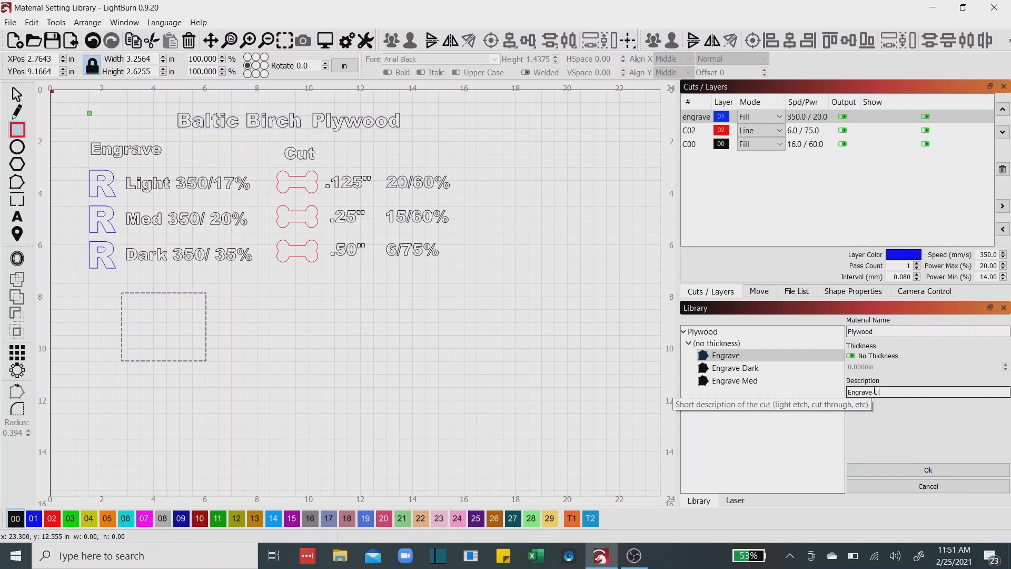
pyautogui.write('Light')
pyautogui.press('Return')
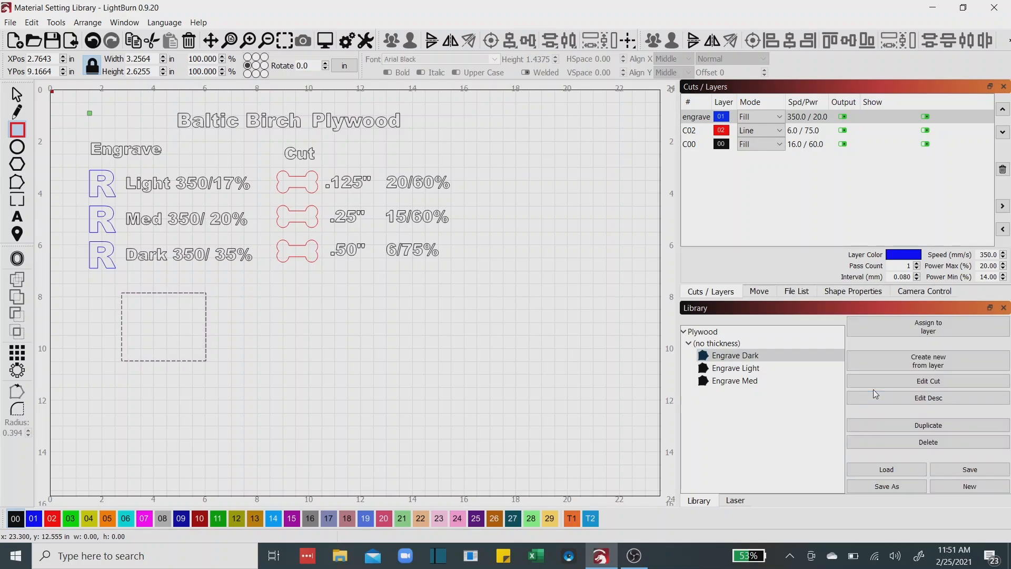
# Review the saved cut settings of the Engrave Dark, Engrave Light and Engrave Med presets, and collapse their no-thickness group
pyautogui.click(732, 359)
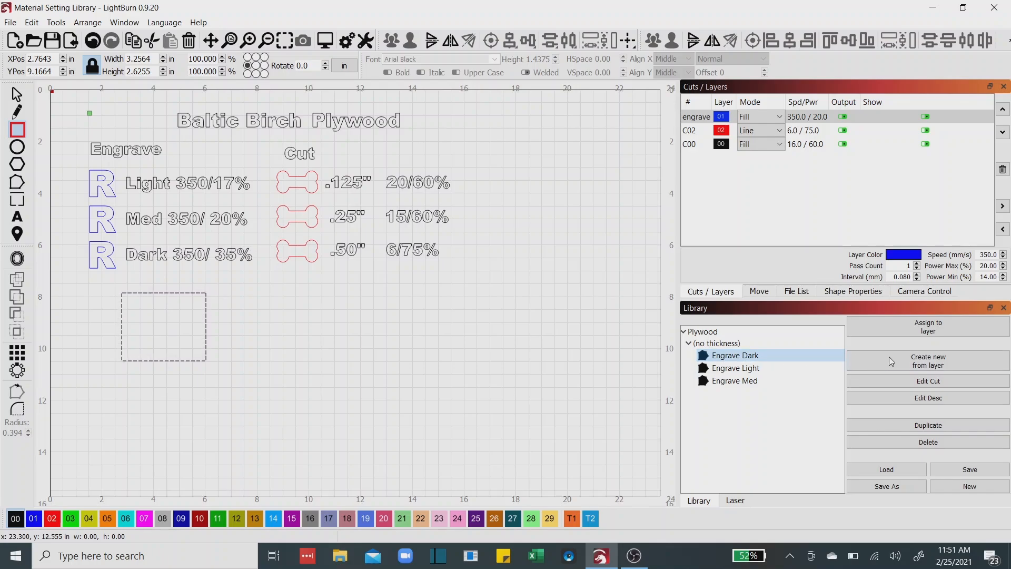
pyautogui.click(906, 385)
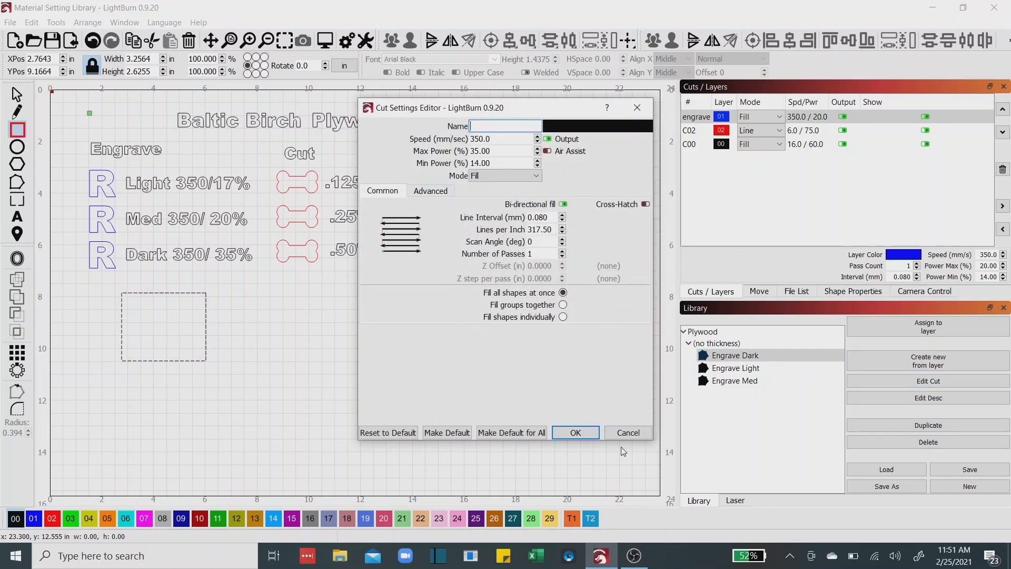
pyautogui.click(583, 432)
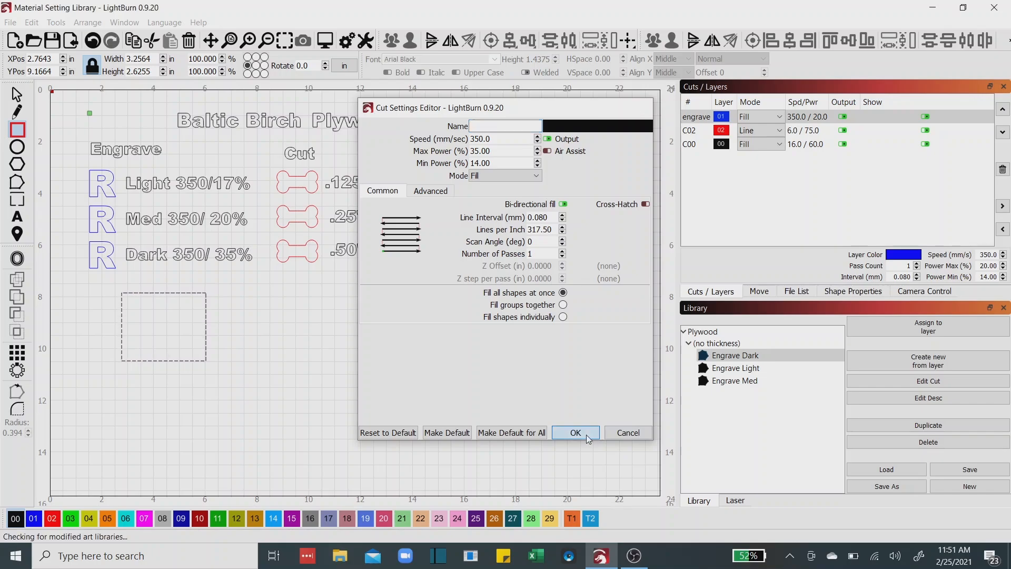
pyautogui.doubleClick(745, 368)
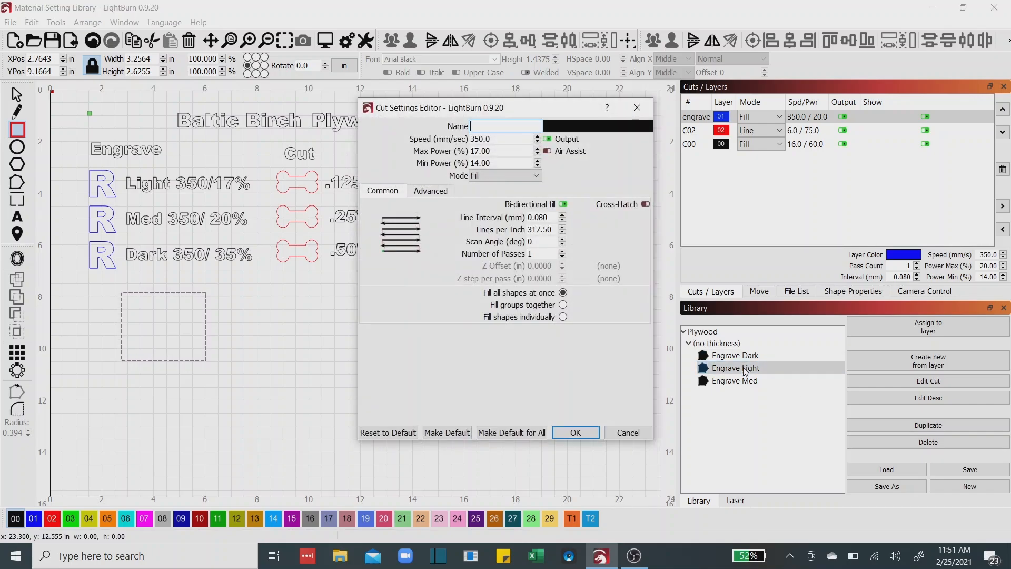
pyautogui.click(592, 433)
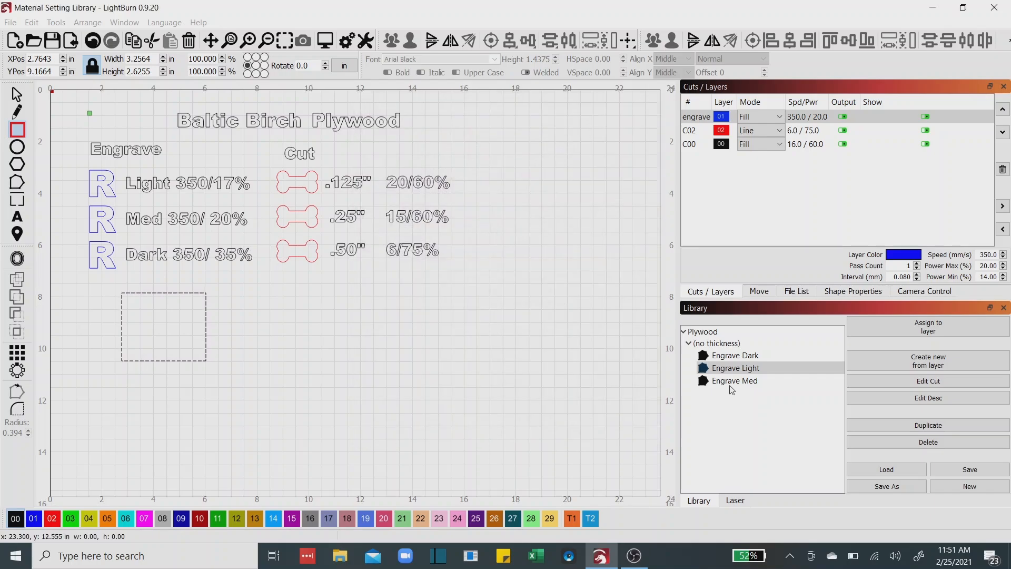
pyautogui.click(732, 381)
pyautogui.doubleClick(732, 385)
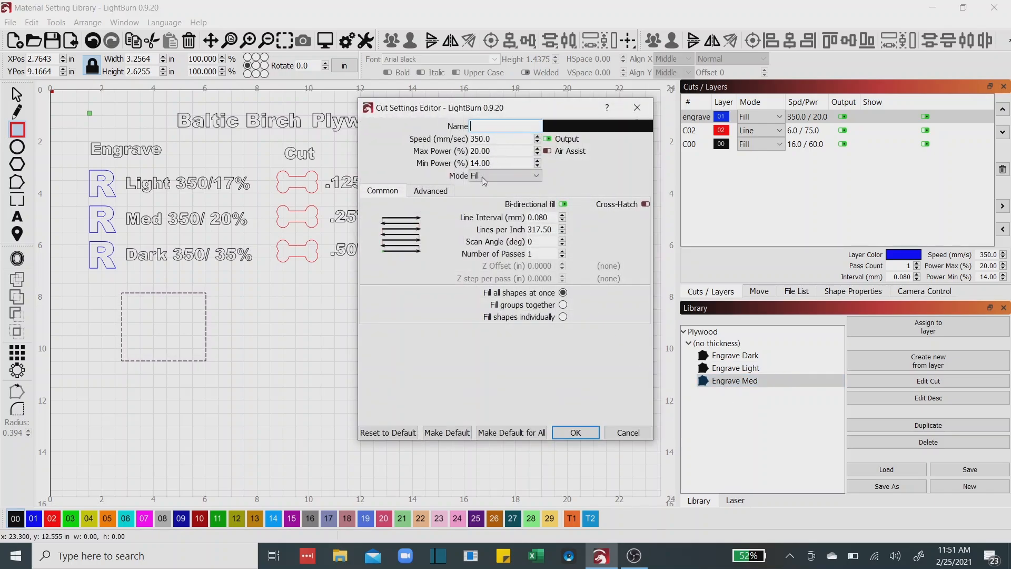
pyautogui.click(583, 439)
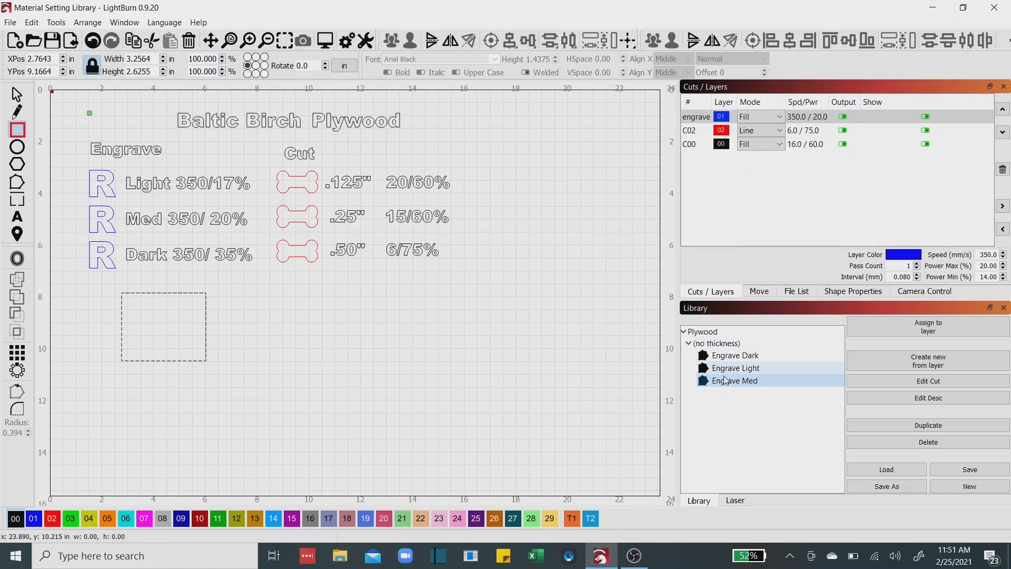
pyautogui.click(684, 332)
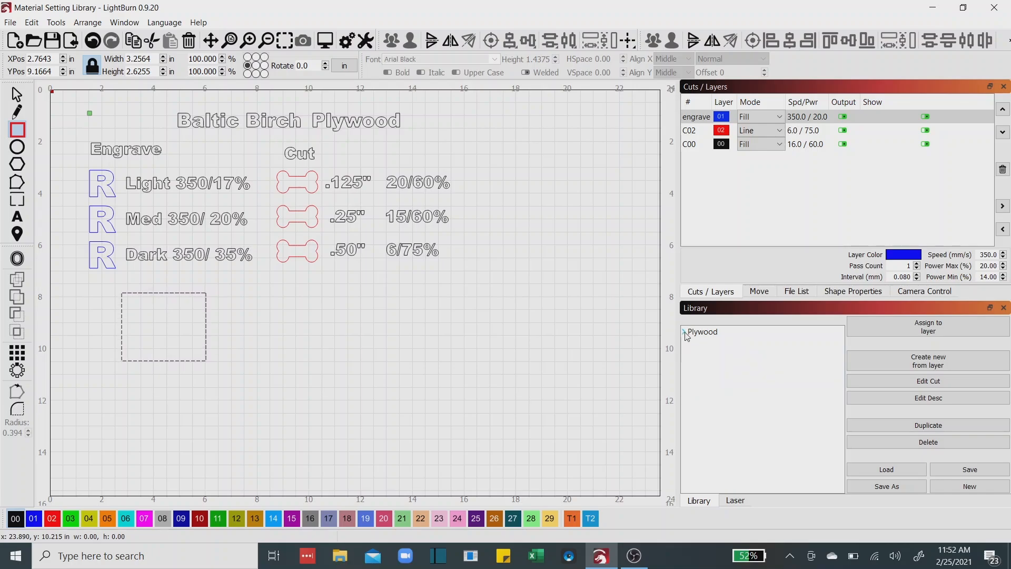
pyautogui.click(684, 331)
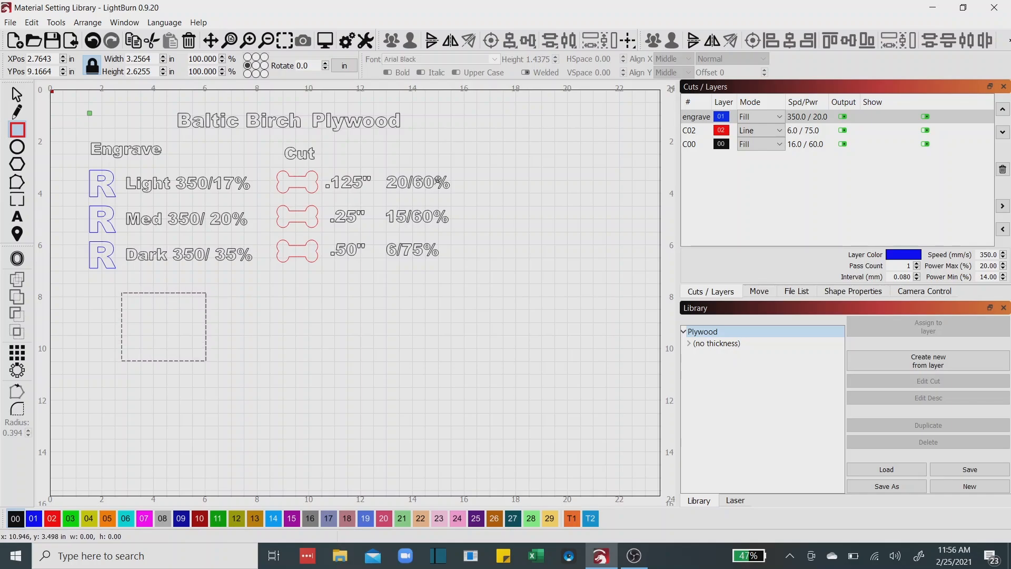
# Set layer C02's speed to 20 mm/sec and both its max and min power to 60%
pyautogui.doubleClick(693, 132)
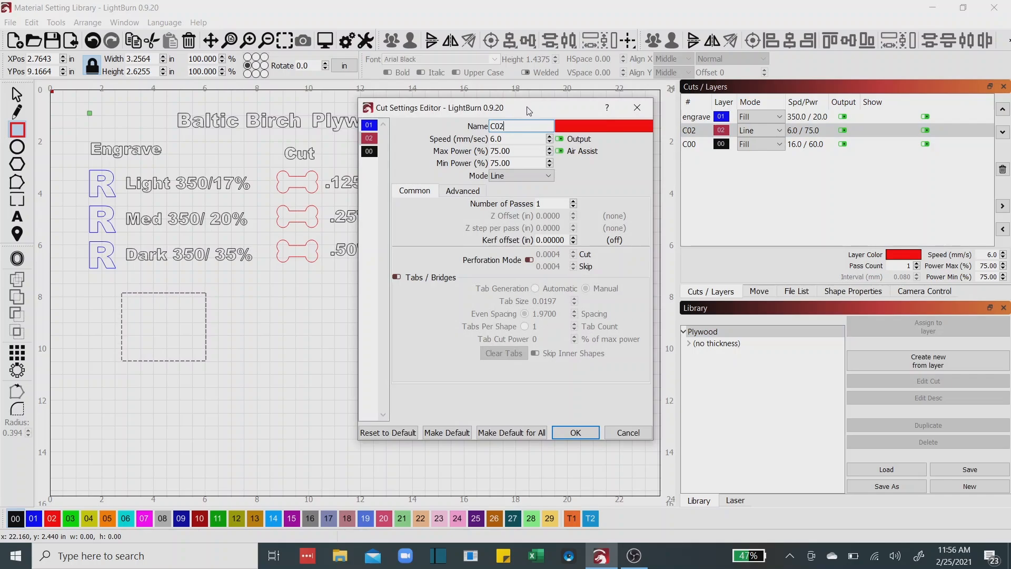
pyautogui.moveTo(529, 111); pyautogui.dragTo(652, 115)
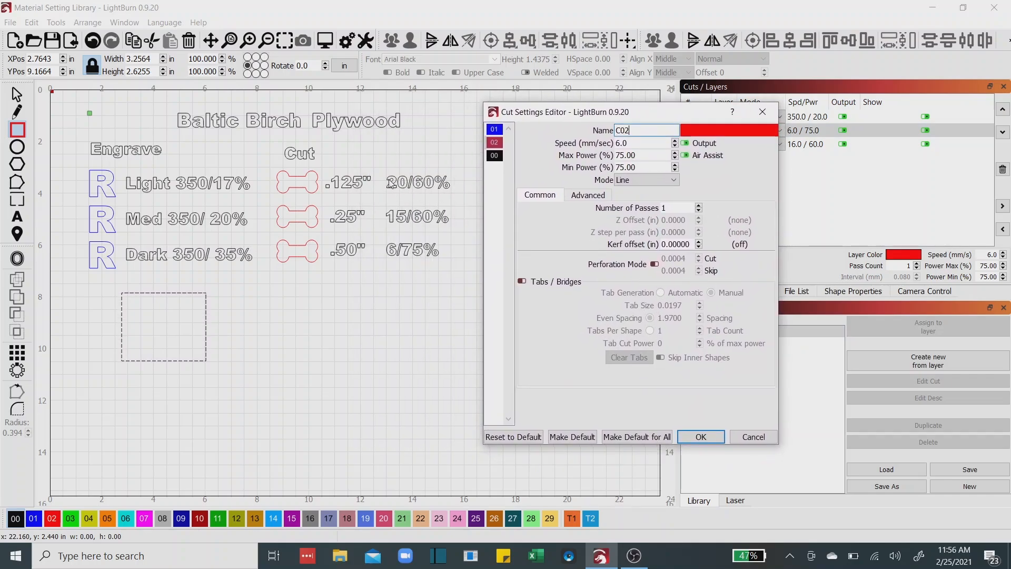
pyautogui.click(641, 141)
pyautogui.write('20')
pyautogui.press('Tab')
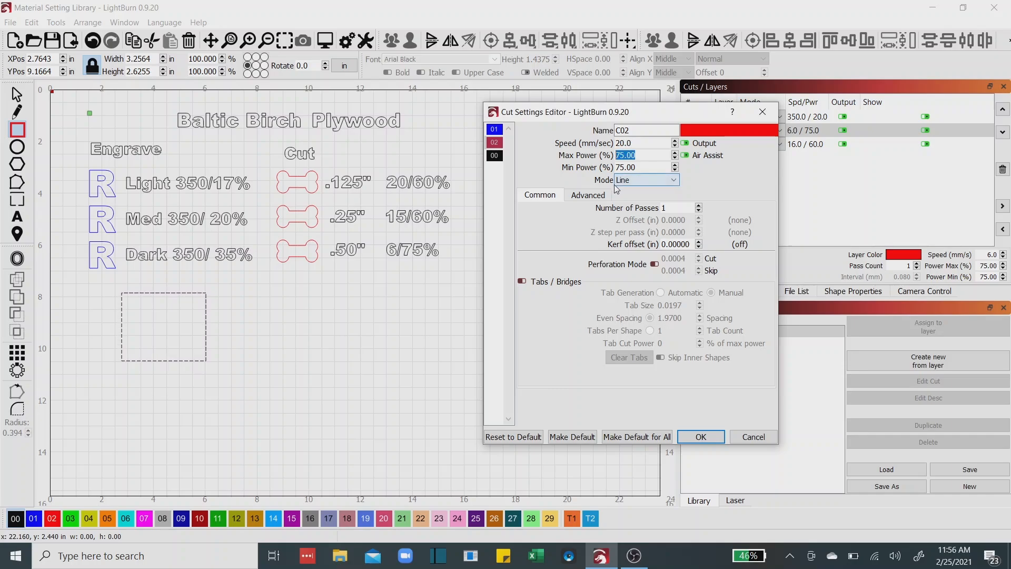
pyautogui.write('60')
pyautogui.press('Tab')
pyautogui.write('6')
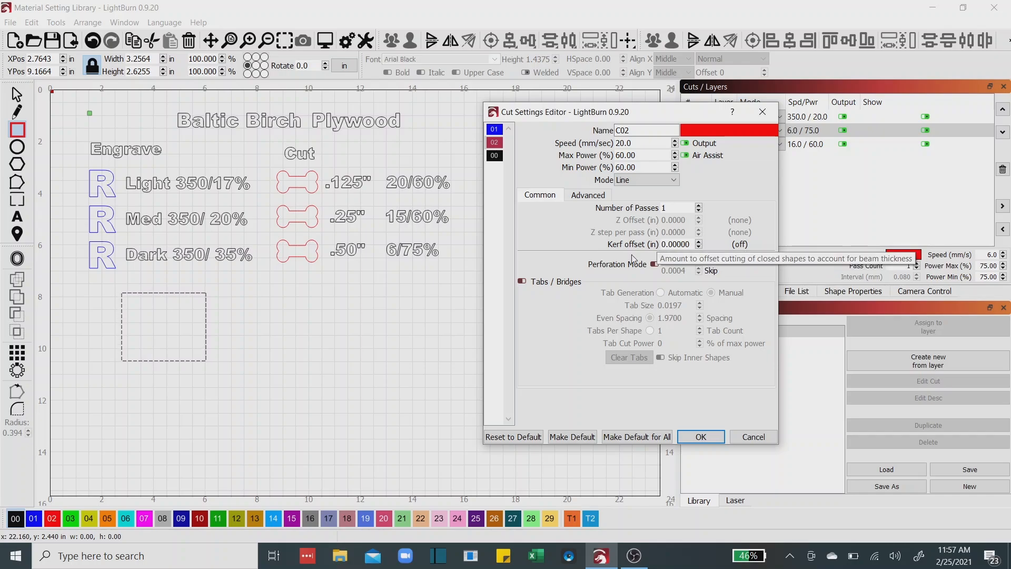
pyautogui.click(700, 437)
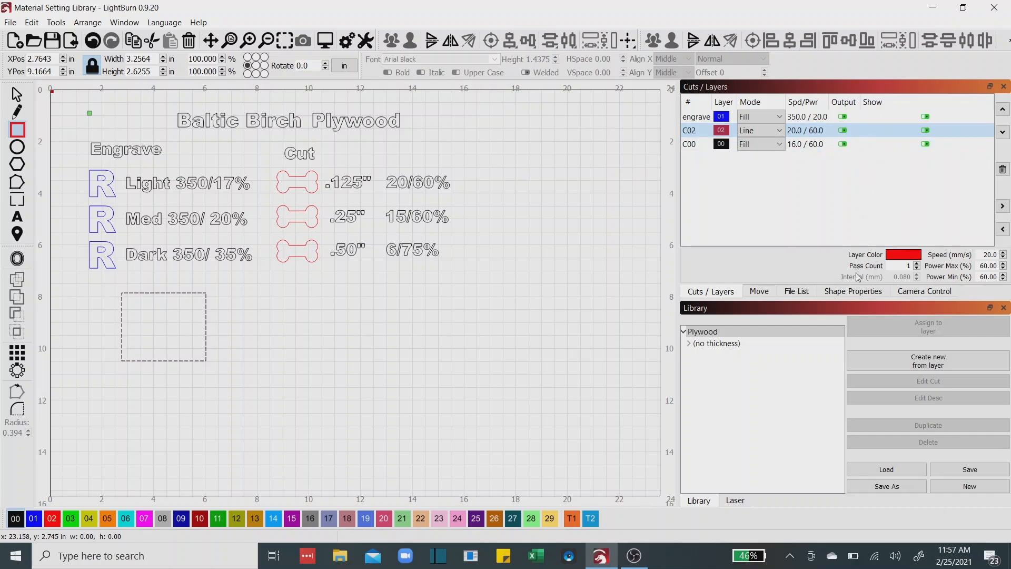
# Create a Plywood library preset from layer C02 with a thickness of 0.125 in and the description Cut
pyautogui.click(705, 333)
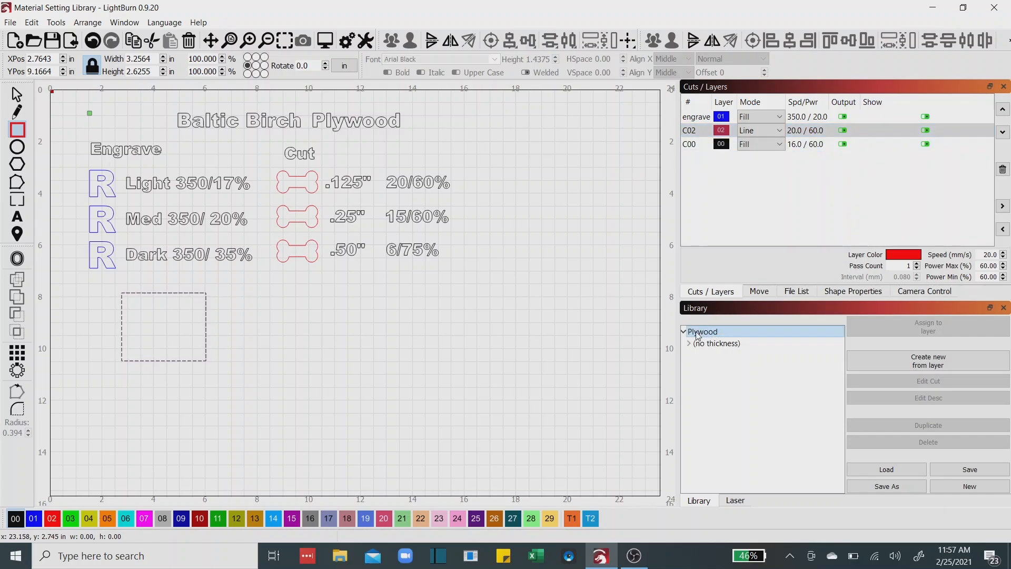
pyautogui.click(815, 135)
pyautogui.click(913, 362)
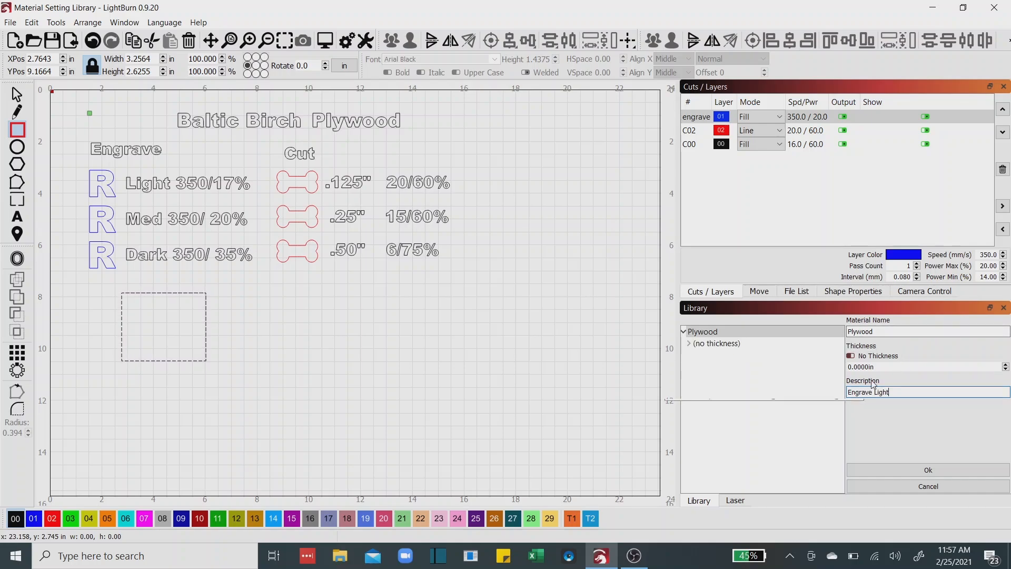
pyautogui.click(851, 357)
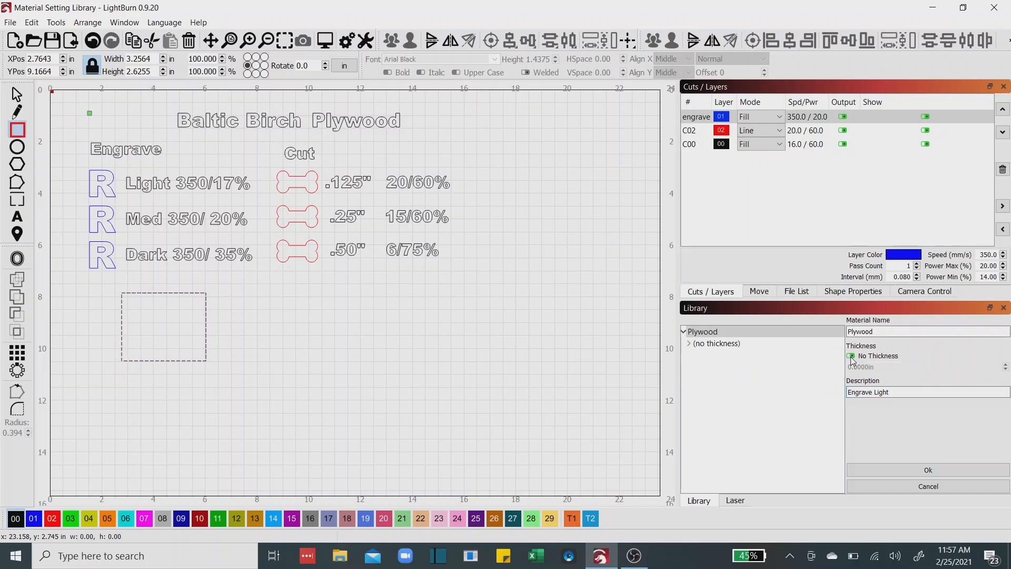
pyautogui.click(851, 356)
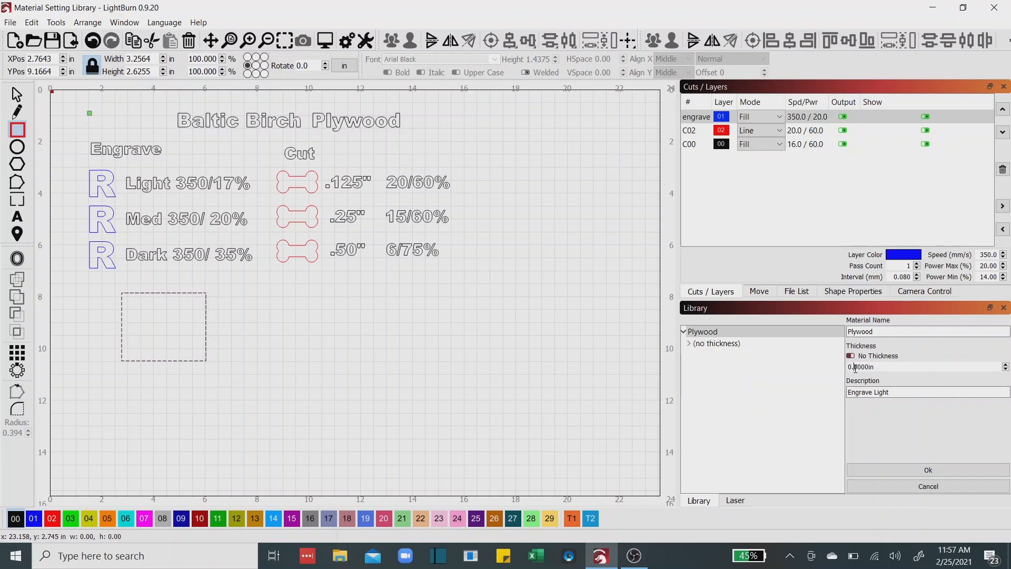
pyautogui.moveTo(856, 368); pyautogui.dragTo(921, 364)
pyautogui.write('125')
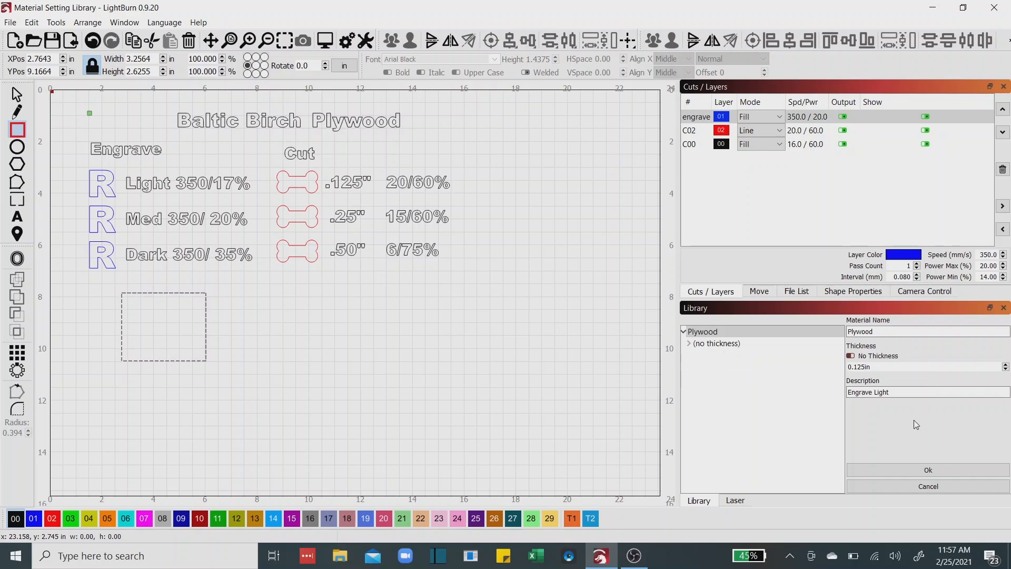
pyautogui.moveTo(895, 393); pyautogui.dragTo(837, 393)
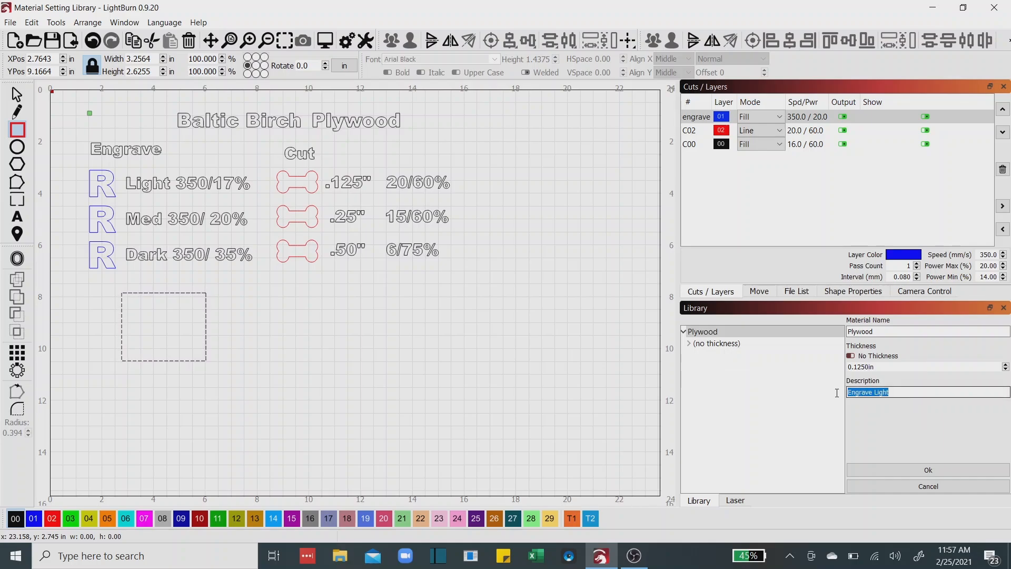
pyautogui.write('Cut')
pyautogui.click(856, 469)
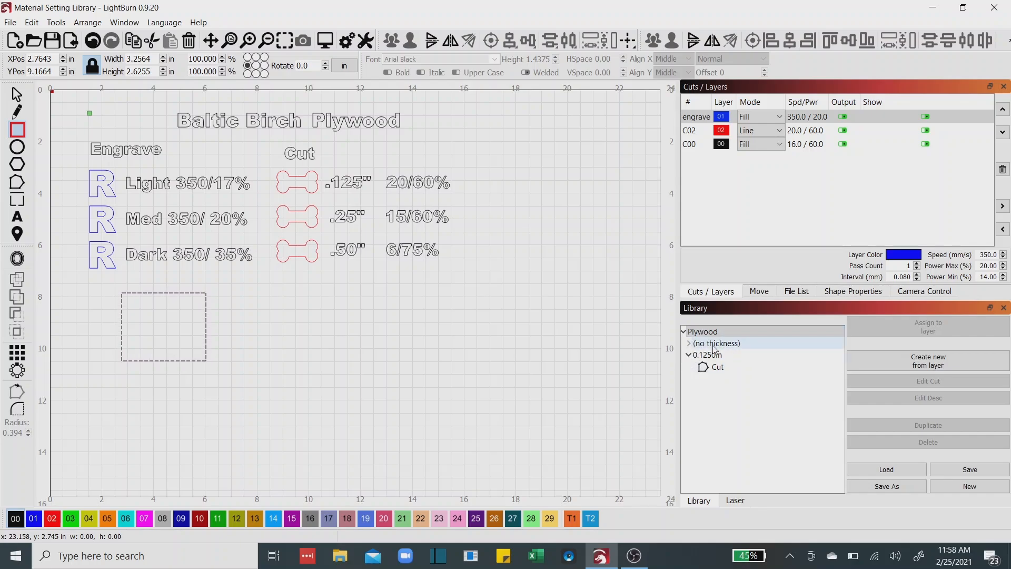
pyautogui.click(688, 357)
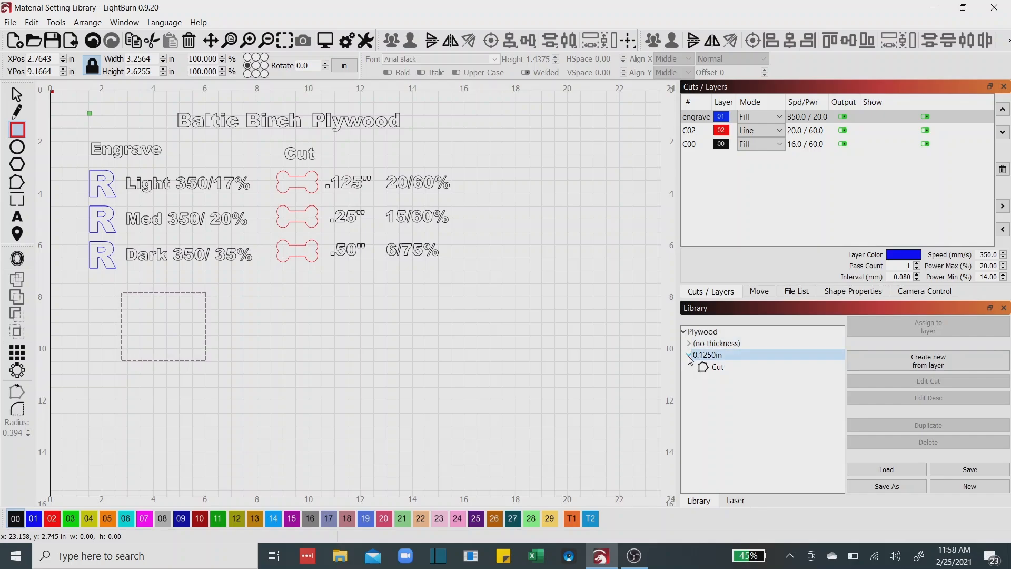
pyautogui.click(689, 355)
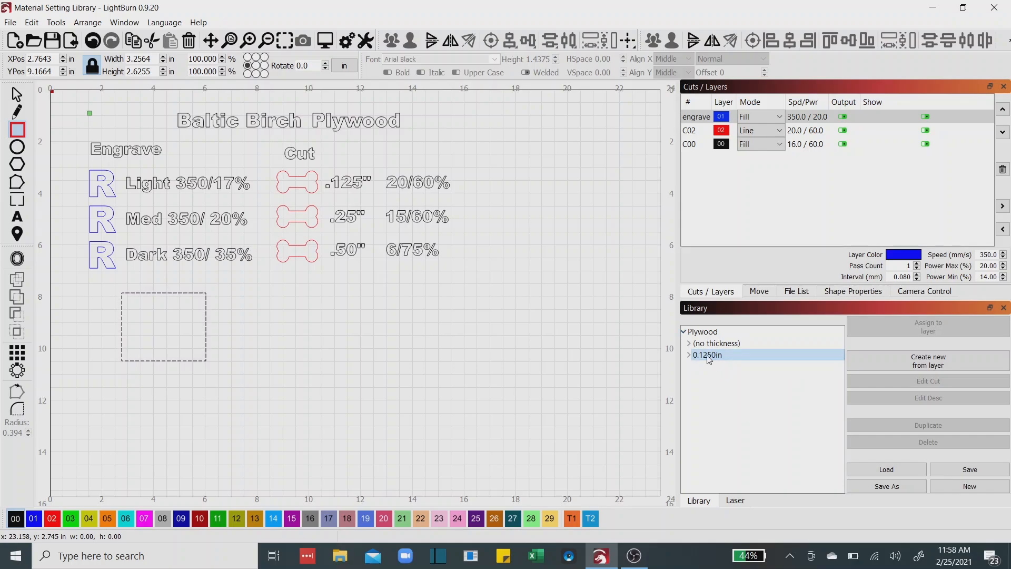
pyautogui.click(689, 355)
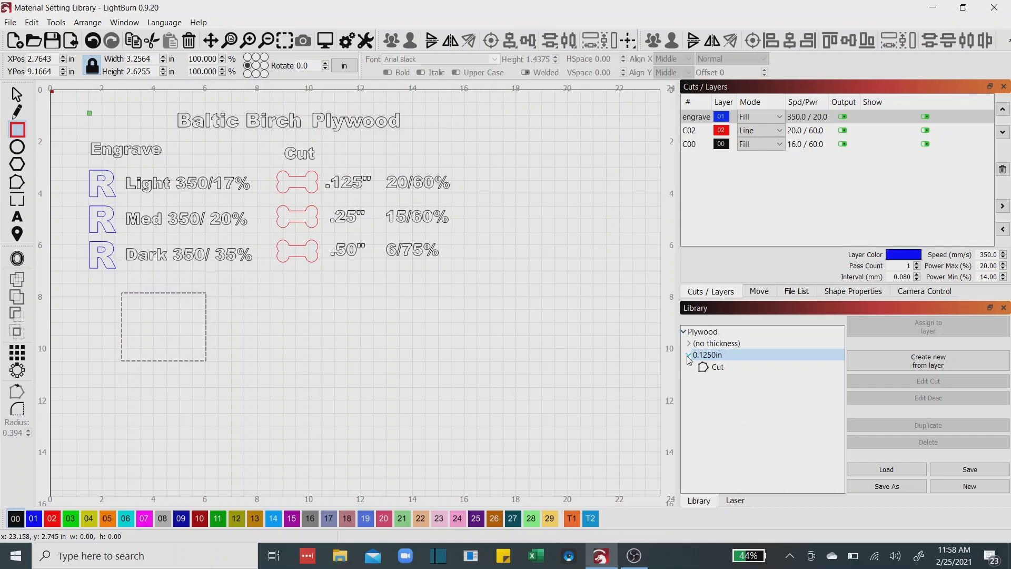
# Duplicate the 0.125 in Cut preset, giving the copy a thickness of 0.25 in and the description Cut
pyautogui.click(715, 368)
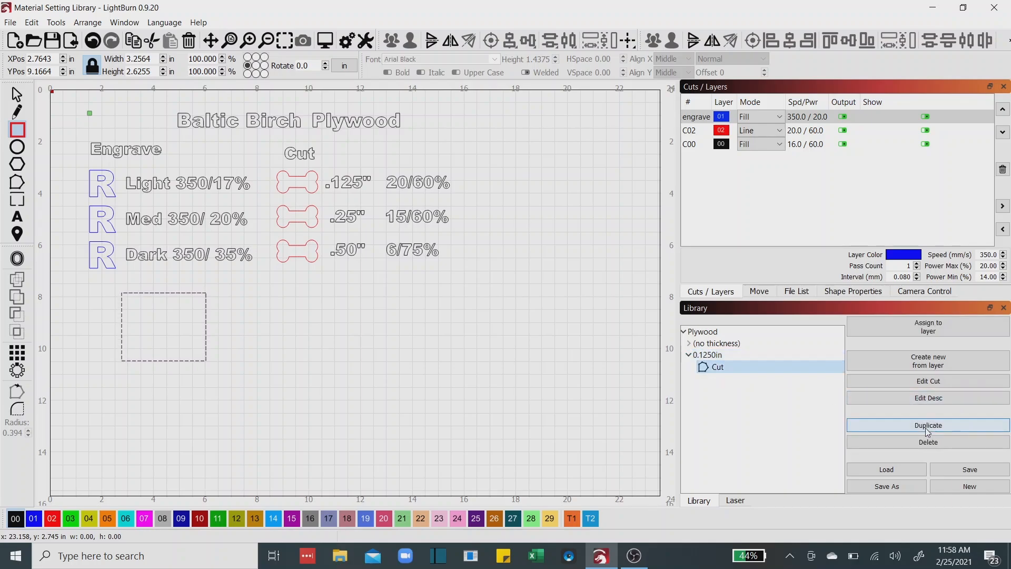
pyautogui.click(891, 425)
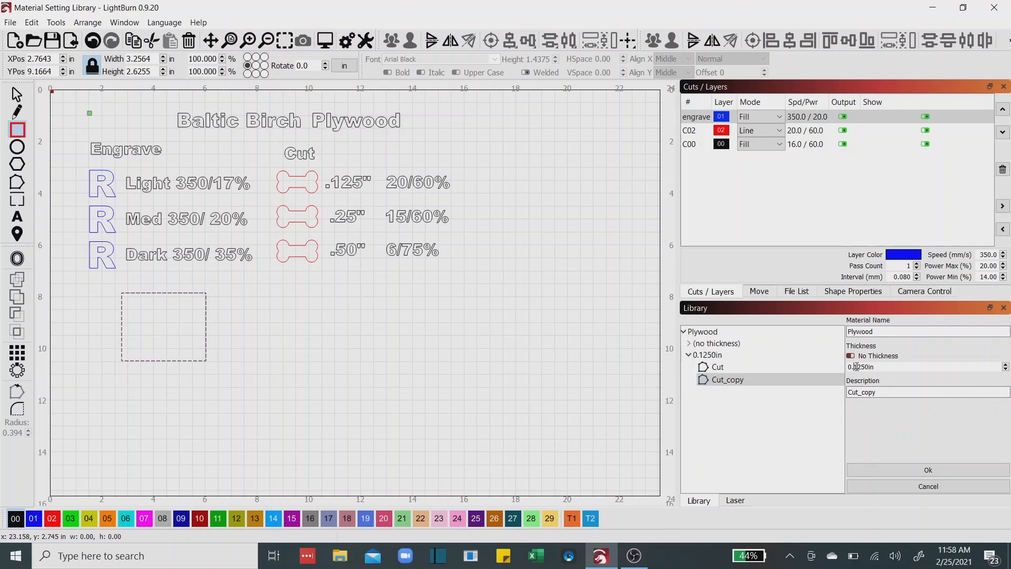
pyautogui.moveTo(857, 367); pyautogui.dragTo(882, 368)
pyautogui.write('2')
pyautogui.click(899, 392)
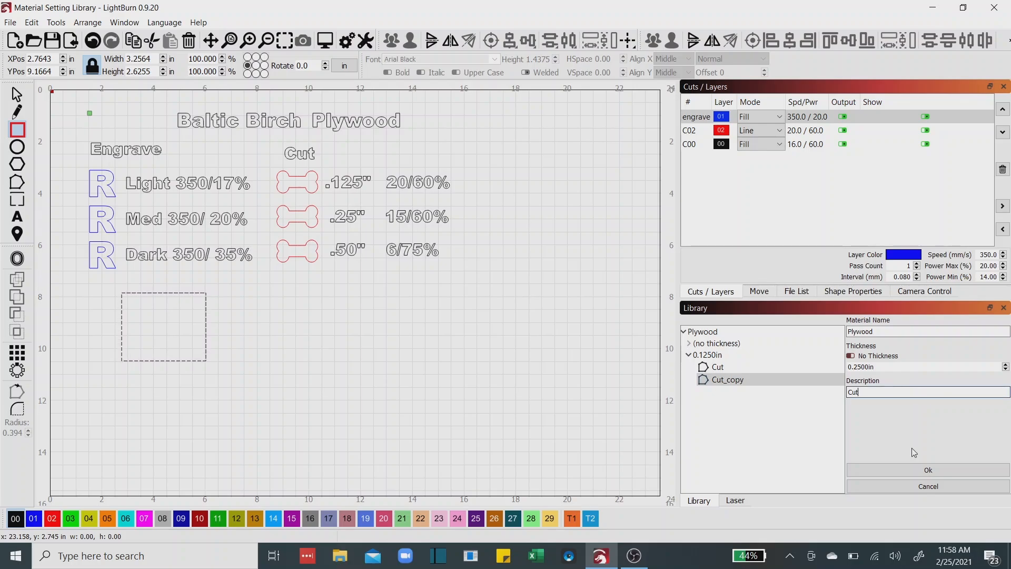
pyautogui.write('t')
pyautogui.click(928, 470)
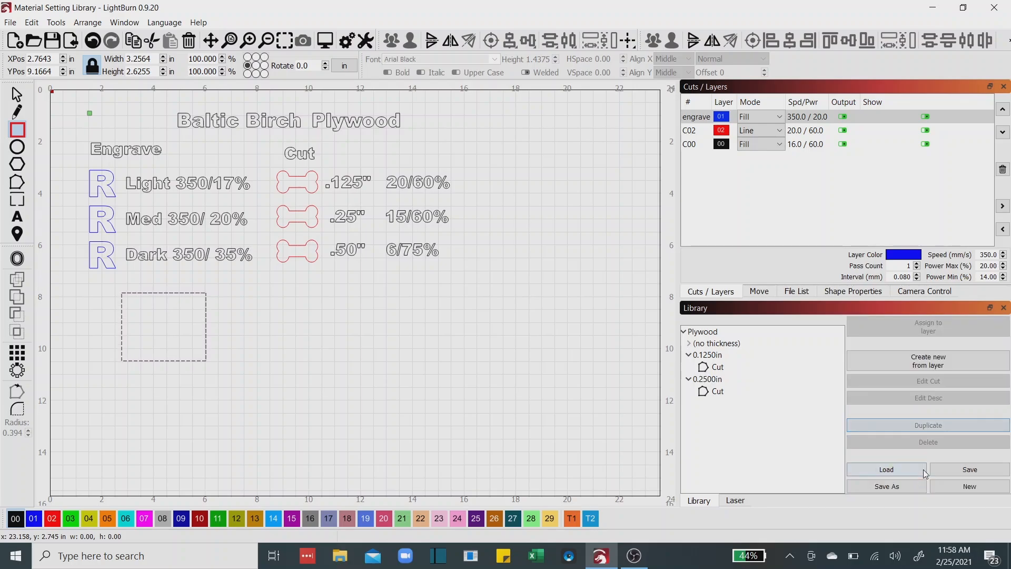
# Set the 0.25 in Cut preset's speed to 15 mm/sec
pyautogui.click(719, 394)
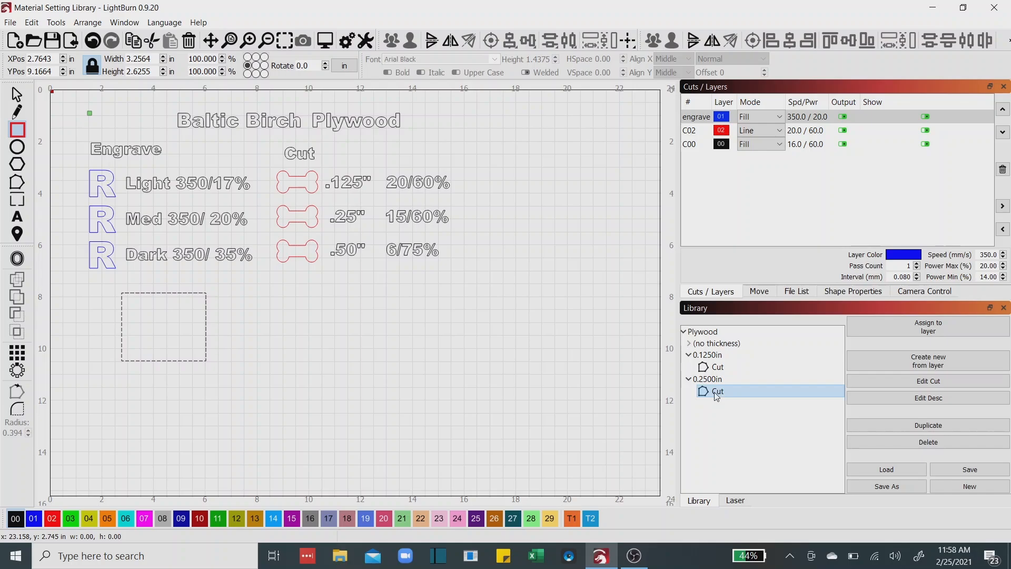
pyautogui.click(917, 381)
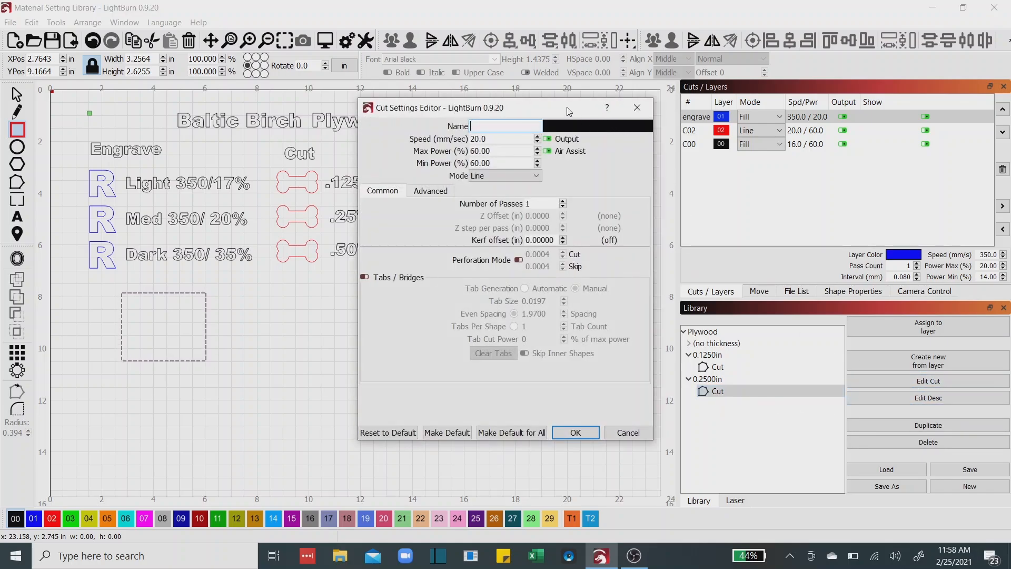
pyautogui.moveTo(541, 109); pyautogui.dragTo(639, 122)
pyautogui.moveTo(679, 125); pyautogui.dragTo(673, 121)
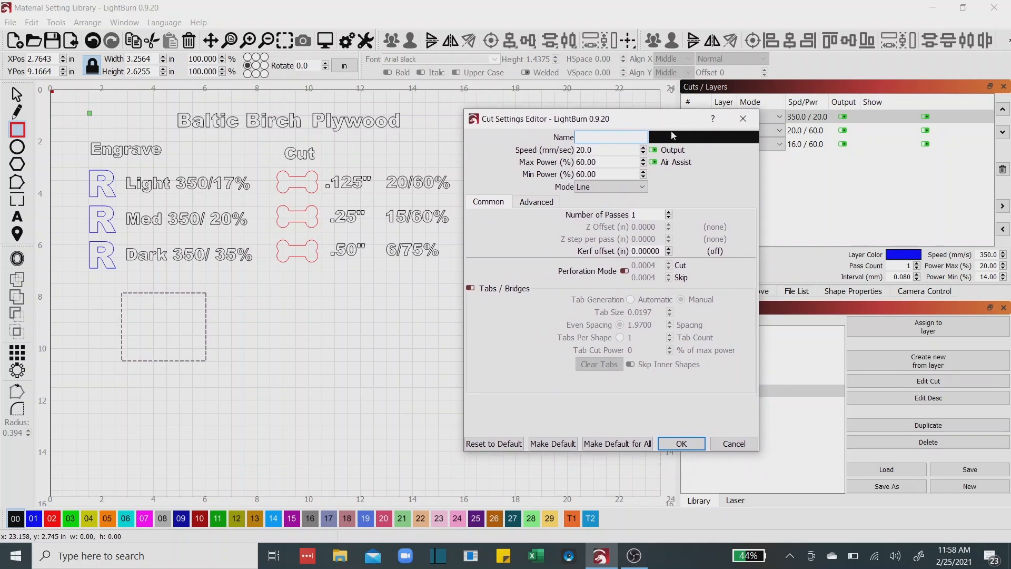
pyautogui.press('Tab')
pyautogui.write('1')
pyautogui.press('Tab')
pyautogui.click(690, 444)
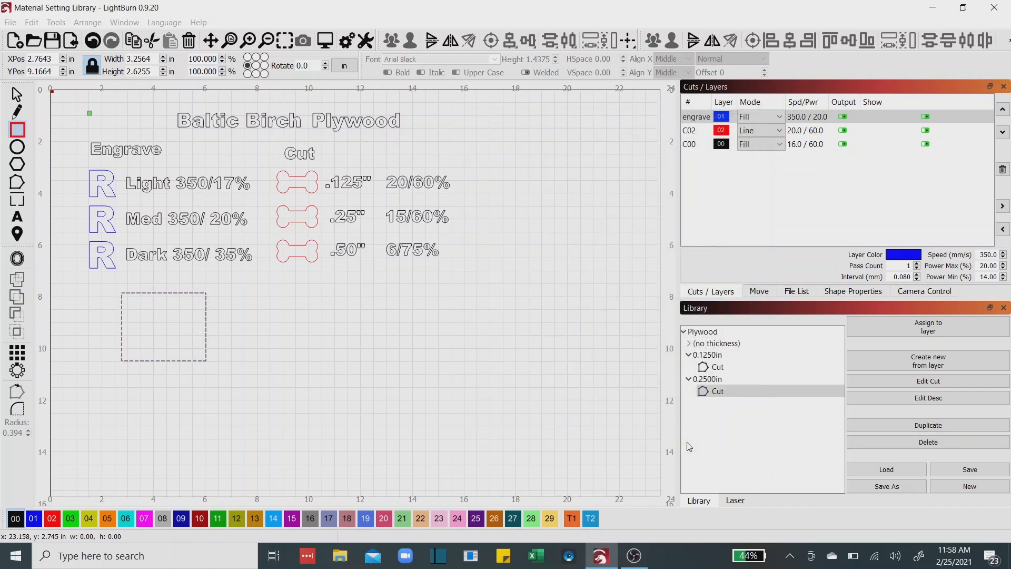
# Duplicate the 0.25 in Cut preset, giving the copy a thickness of 0.5 in and the description Cut
pyautogui.click(720, 394)
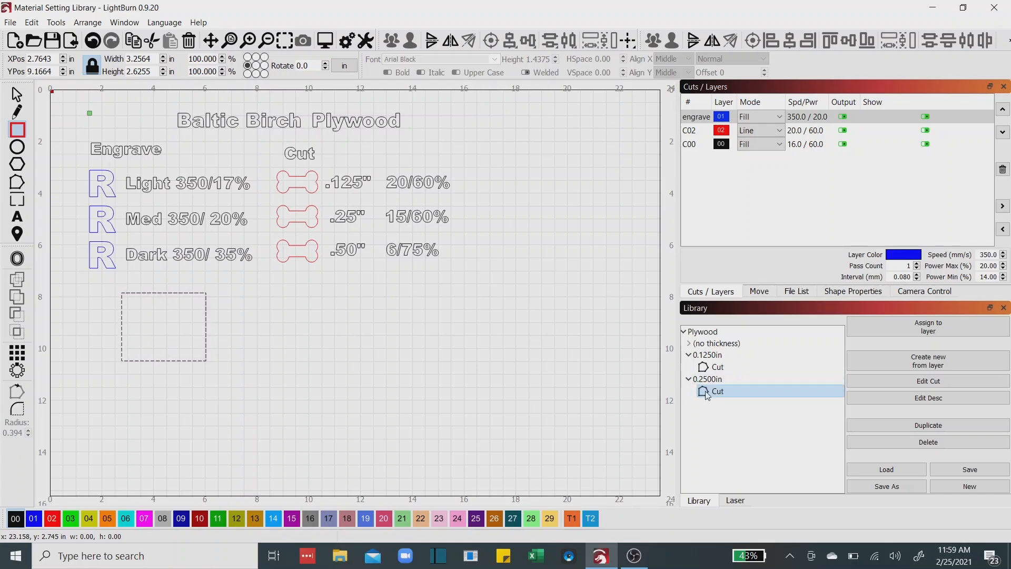
pyautogui.click(930, 430)
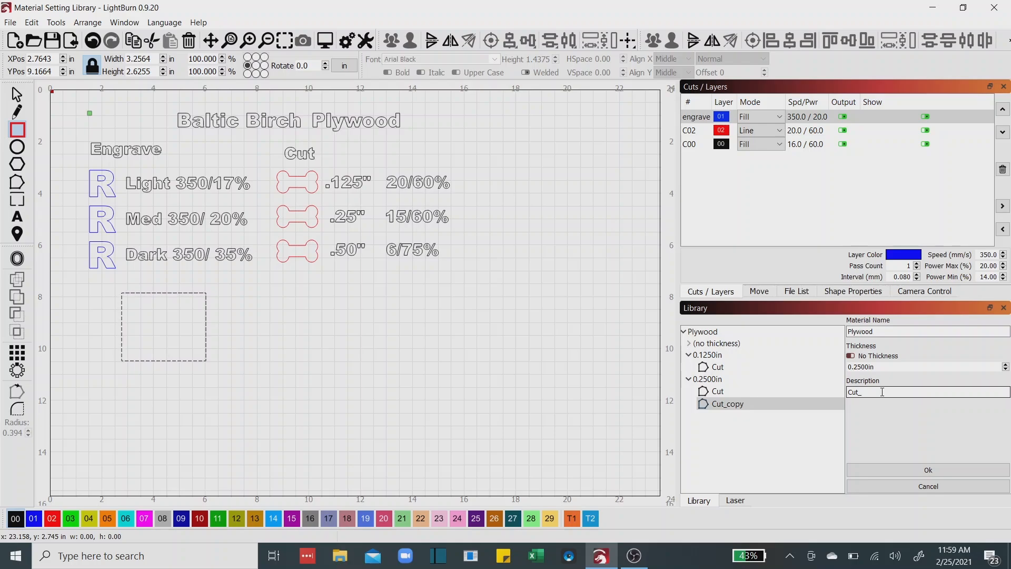
pyautogui.click(882, 392)
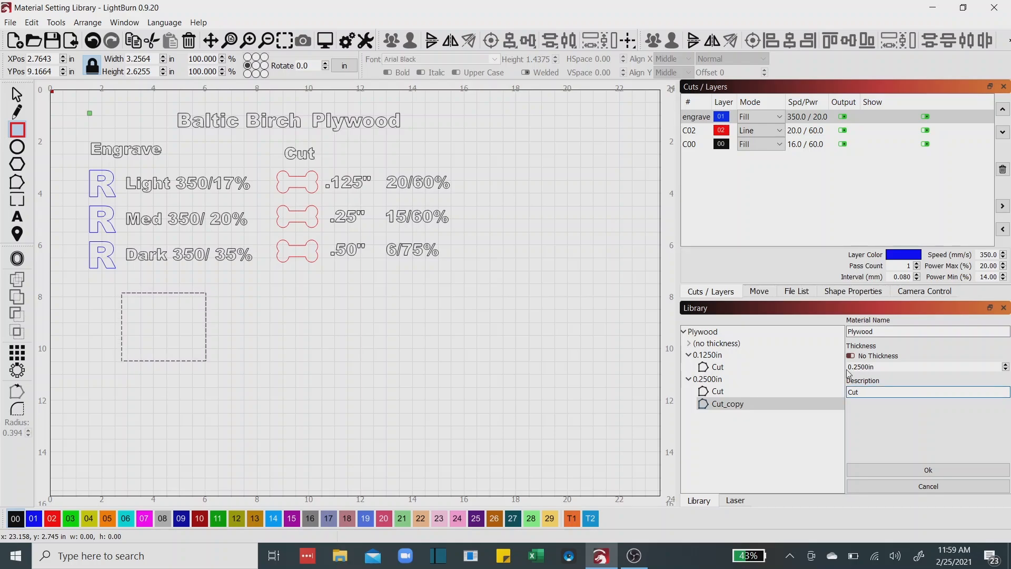
pyautogui.moveTo(855, 368); pyautogui.dragTo(925, 367)
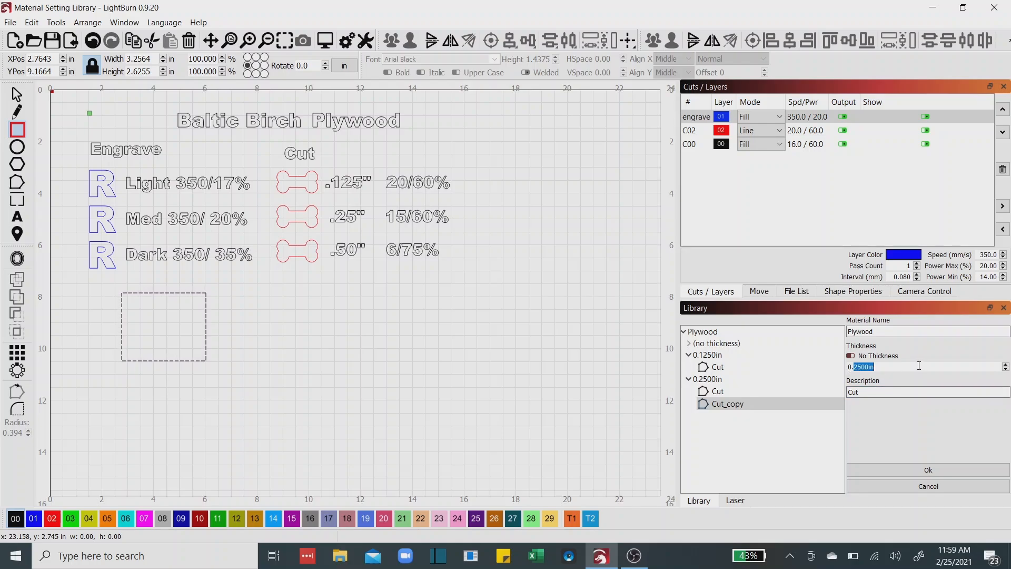
pyautogui.write('50')
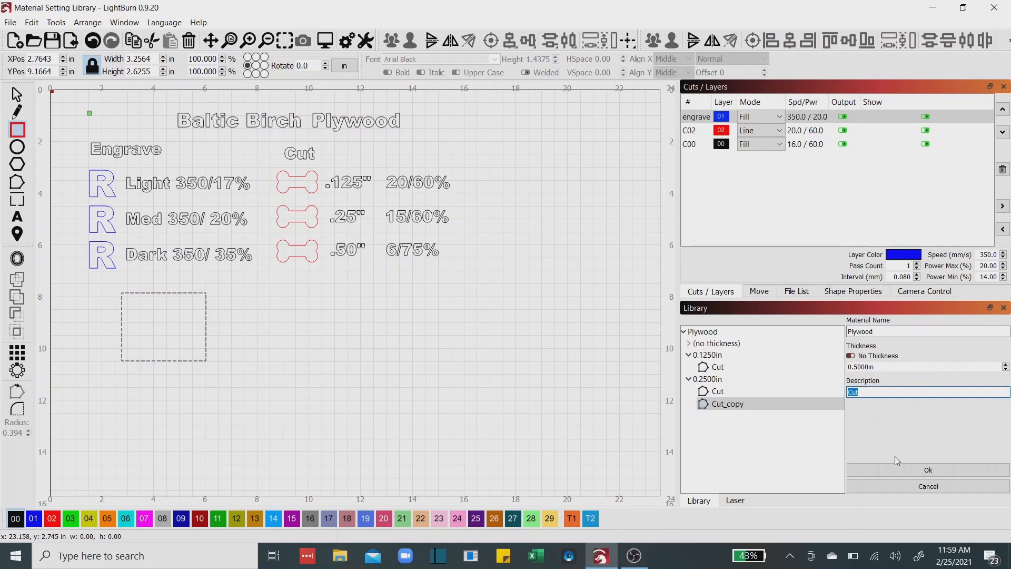
pyautogui.click(906, 470)
# Set the 0.5 in Cut preset's speed to 6 mm/sec and both its max and min power to 75%
pyautogui.click(719, 416)
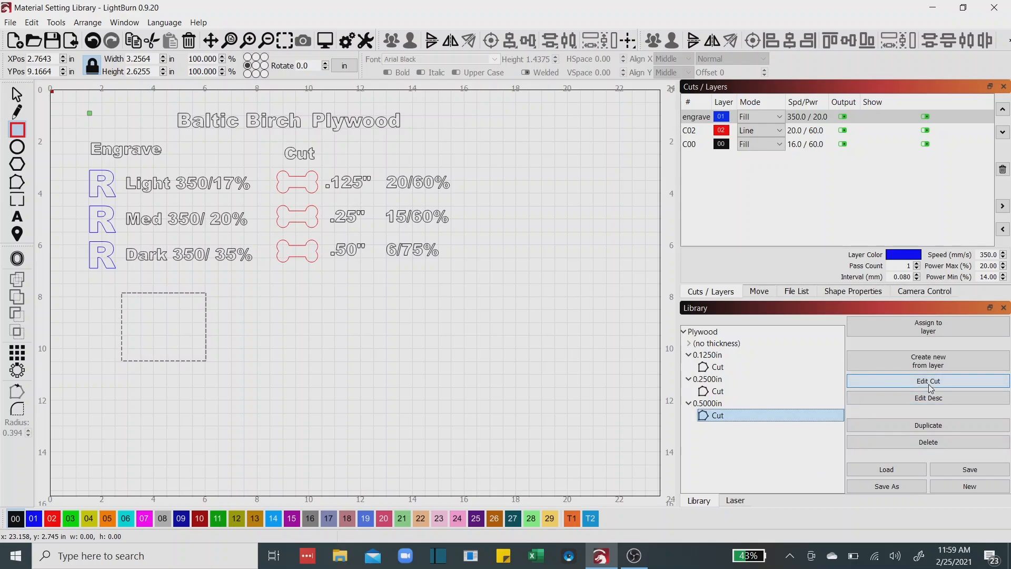
pyautogui.click(929, 382)
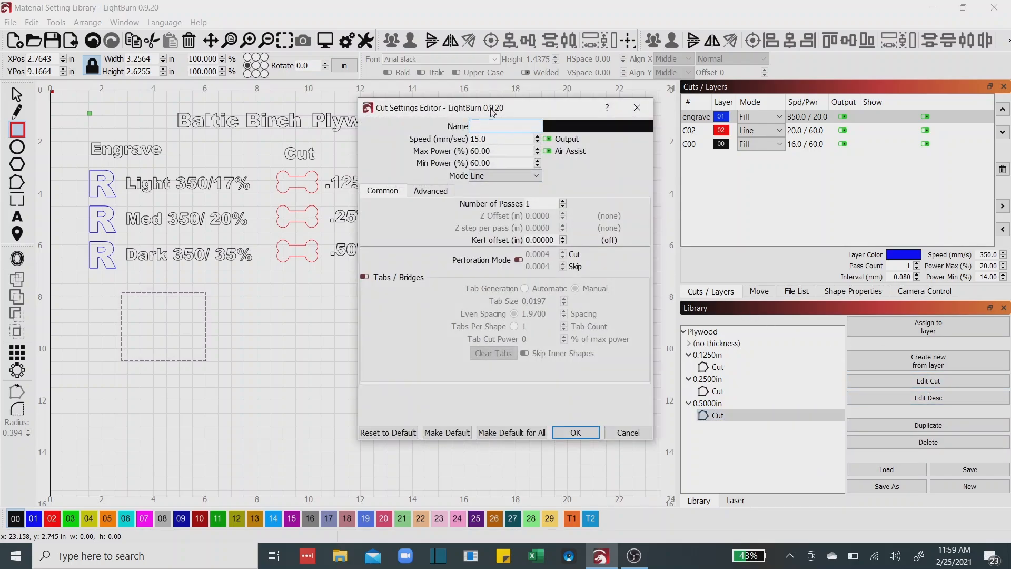
pyautogui.moveTo(493, 113); pyautogui.dragTo(616, 117)
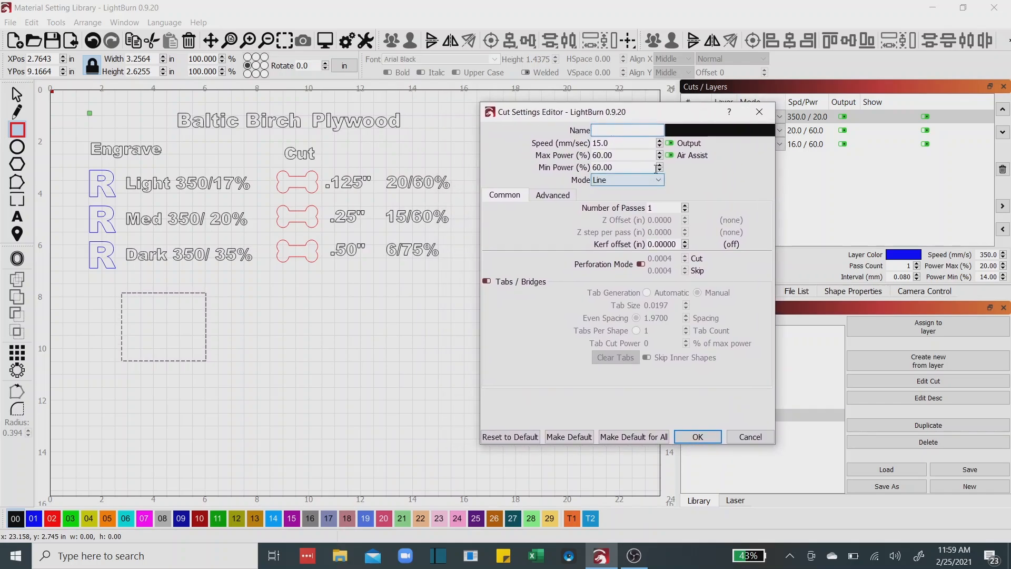
pyautogui.press('Tab')
pyautogui.write('6.0')
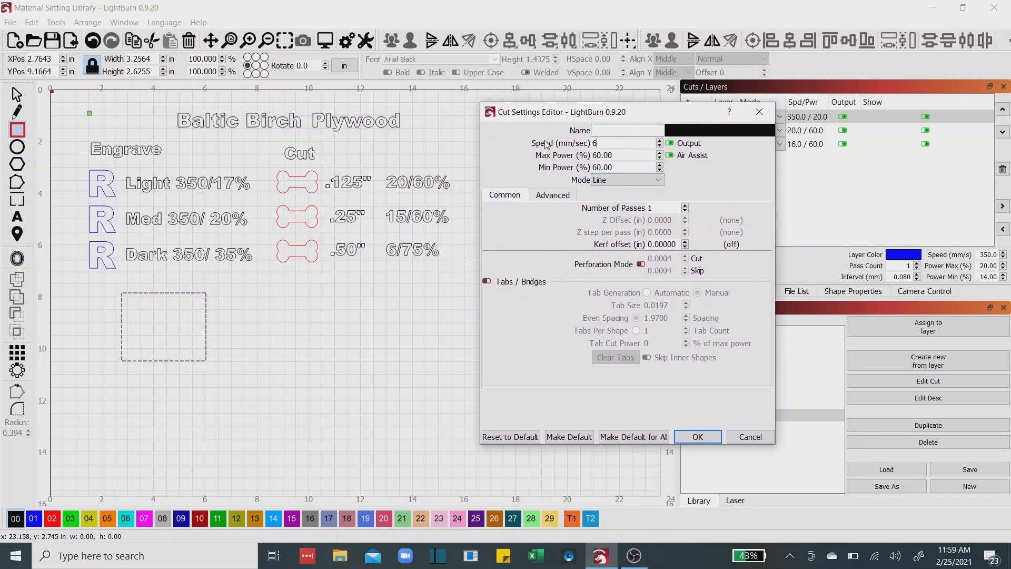
pyautogui.press('Tab')
pyautogui.write('7')
pyautogui.press('Tab')
pyautogui.write('7')
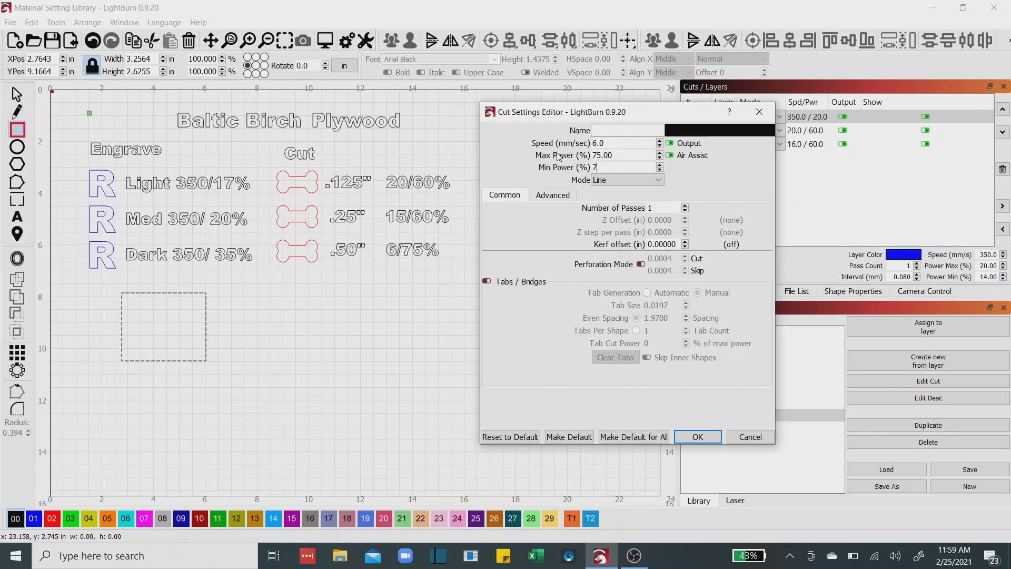
pyautogui.write('5')
pyautogui.click(698, 437)
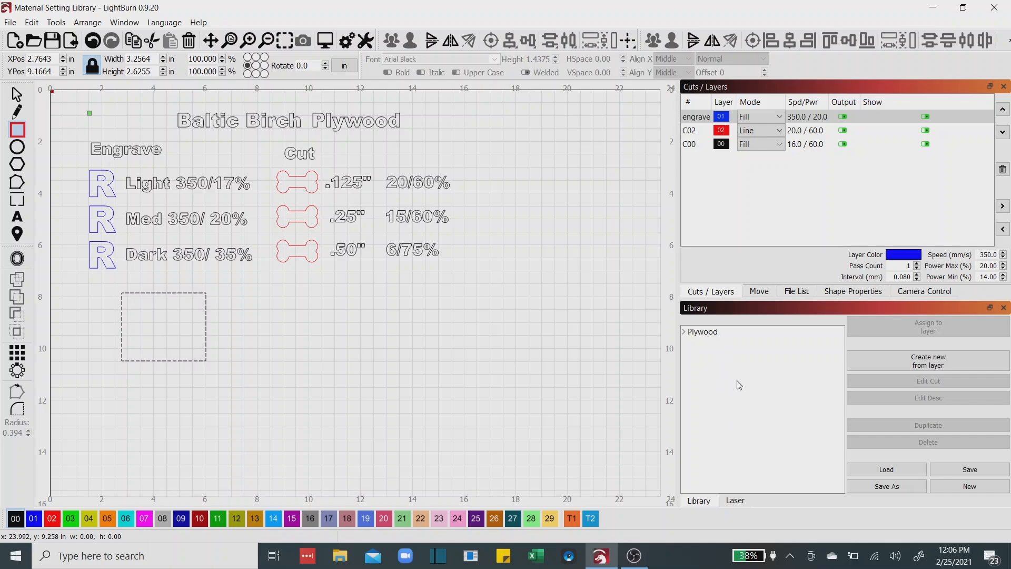
# Expand the Plywood material and its no-thickness group to review the presets, and collapse the 0.5 in group
pyautogui.click(684, 332)
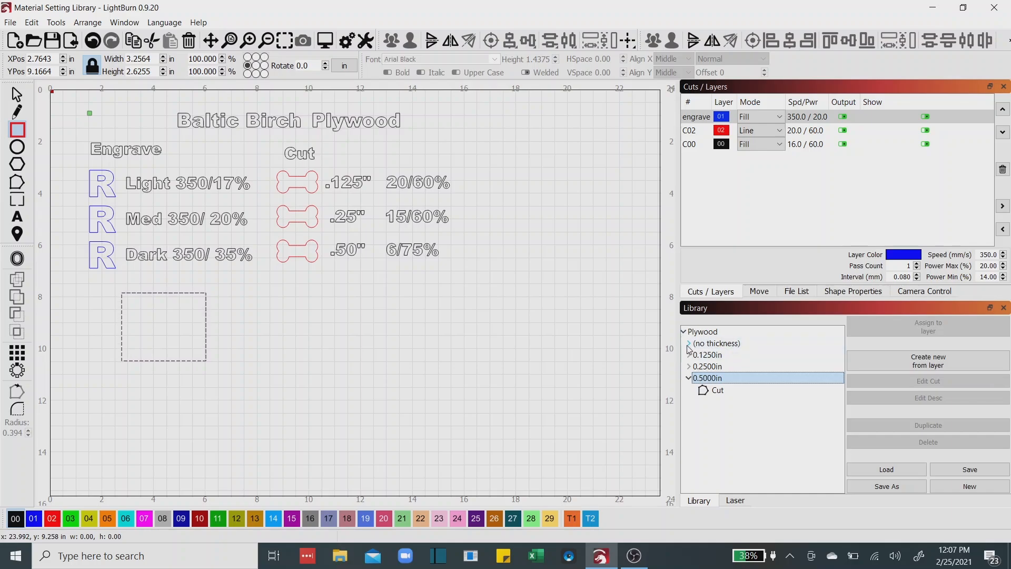
pyautogui.click(690, 344)
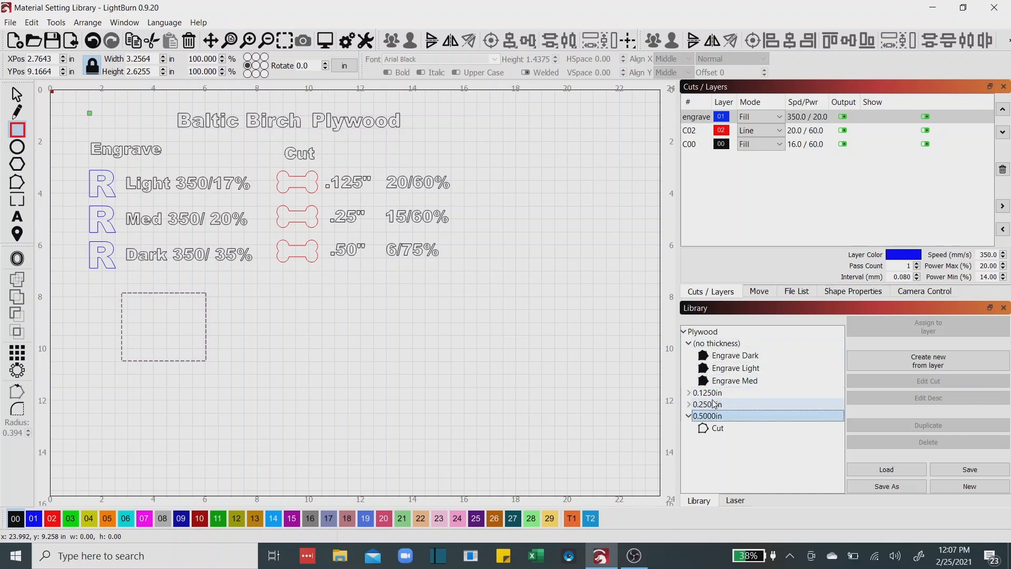
pyautogui.click(690, 417)
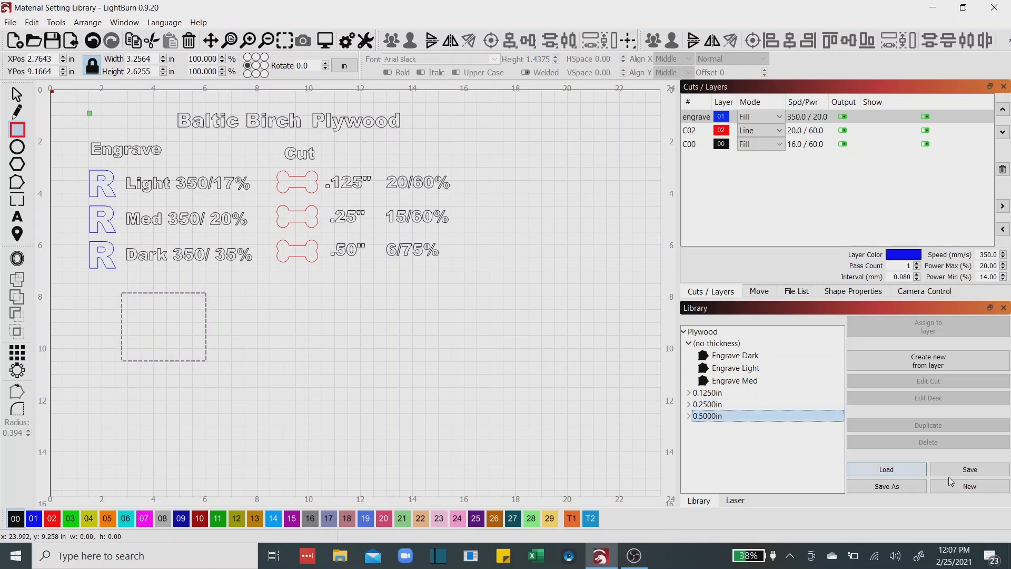
# Save the material library to the Desktop as "Test for YouTube"
pyautogui.click(970, 474)
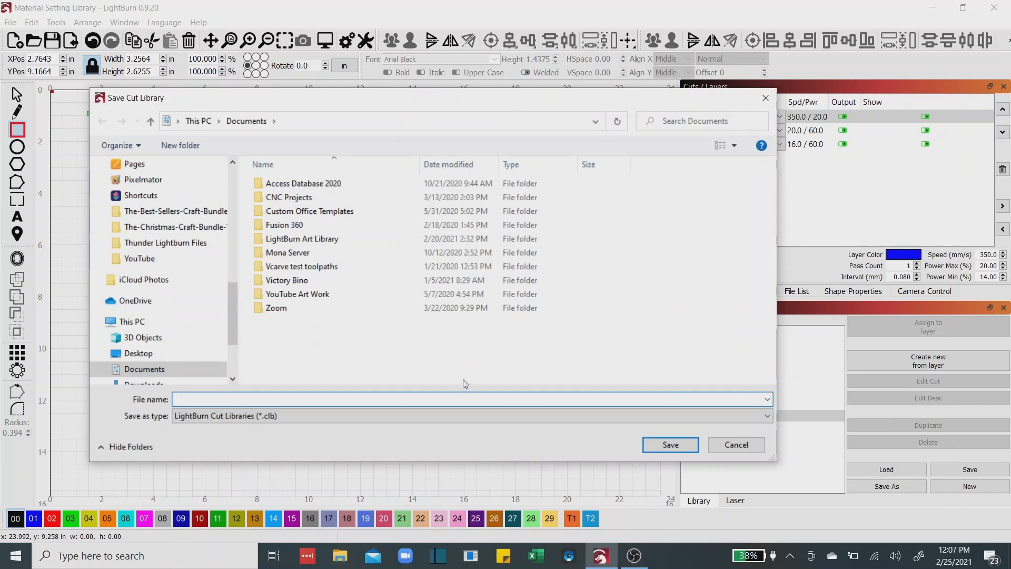
pyautogui.click(118, 357)
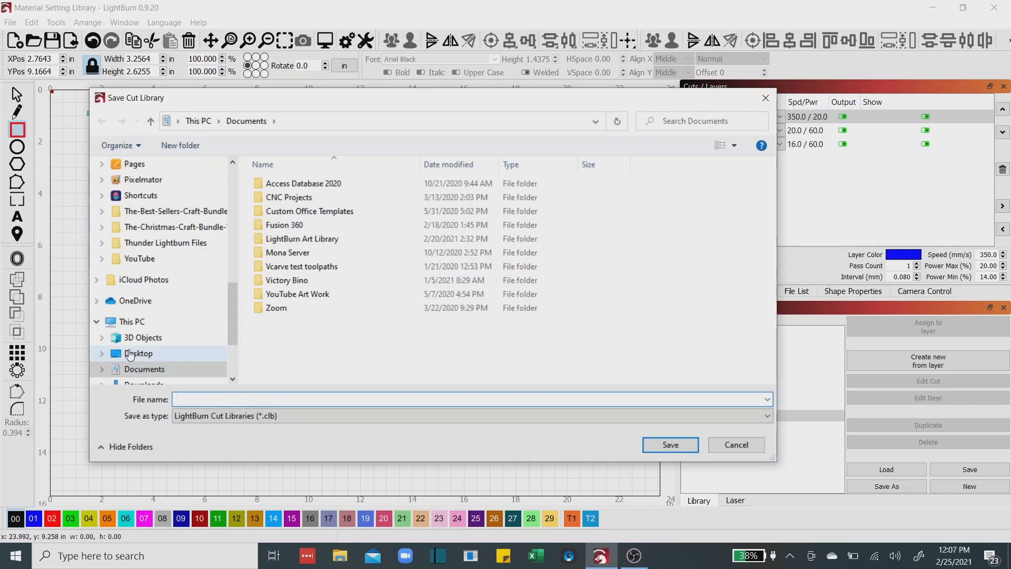
pyautogui.click(289, 400)
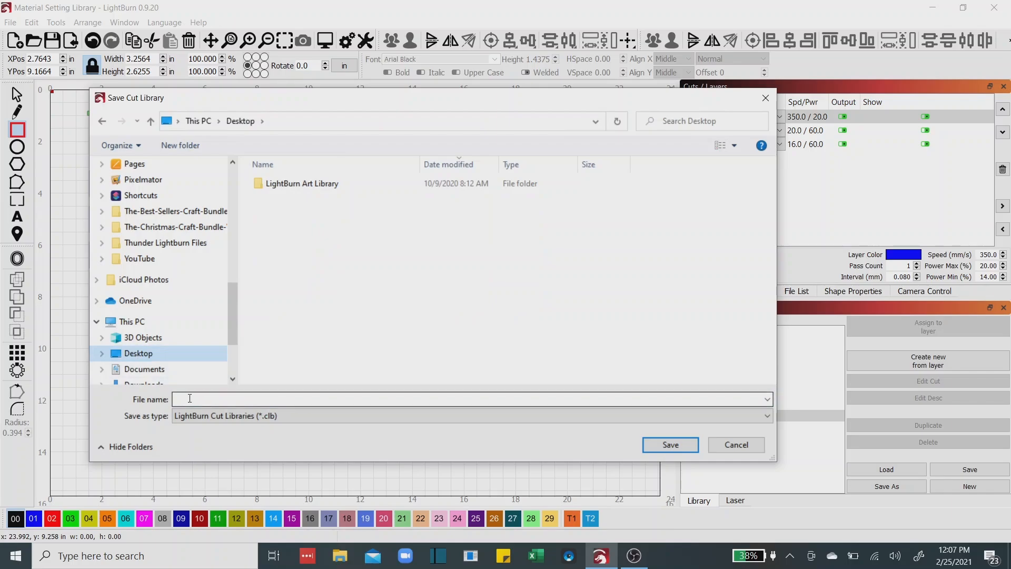
pyautogui.write('T')
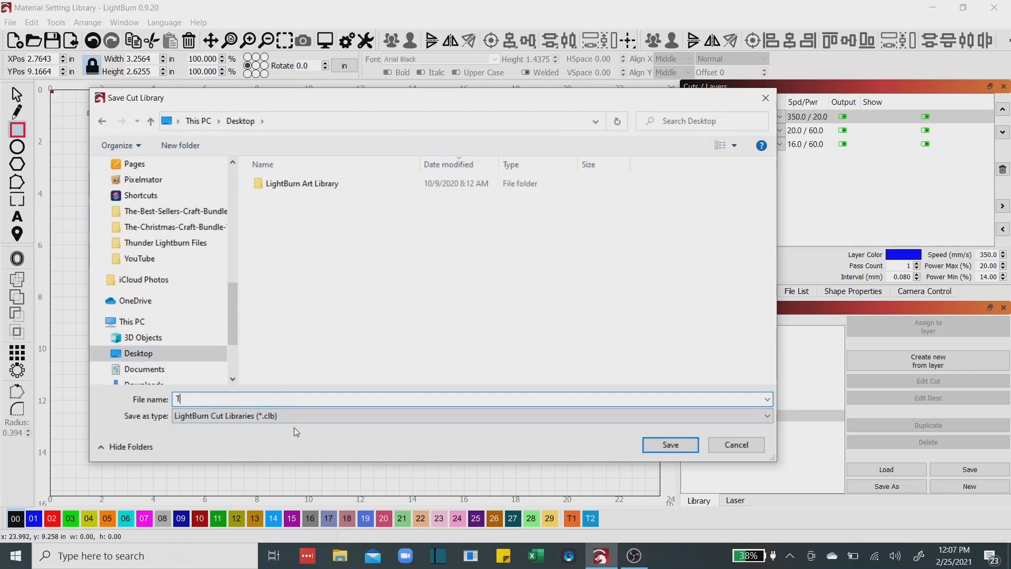
pyautogui.write('est for You')
pyautogui.press('BackSpace')
pyautogui.click(670, 445)
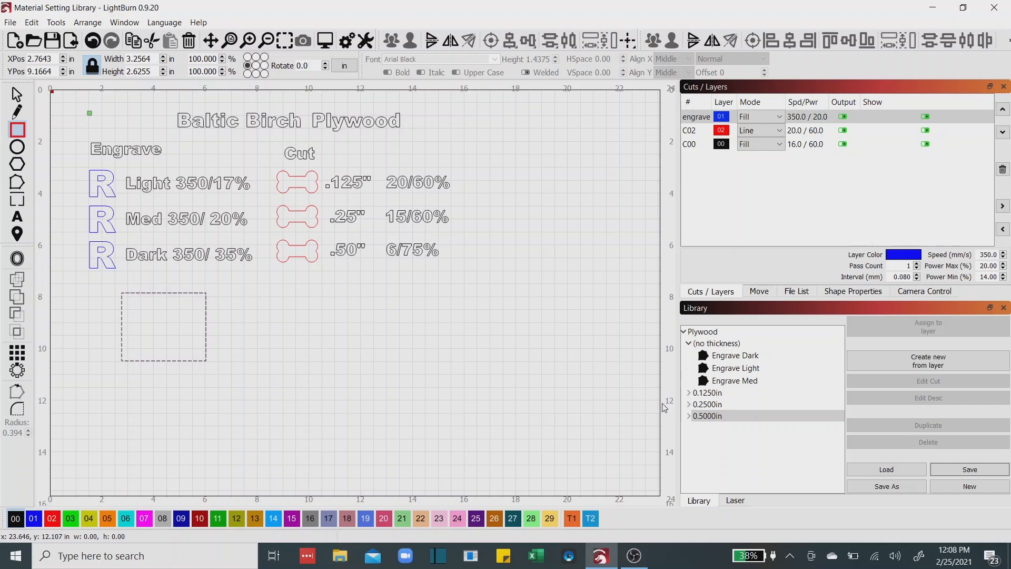
# Load Test for YouTube.clb from the Desktop and check the thickness groups under its Plywood material
pyautogui.click(886, 471)
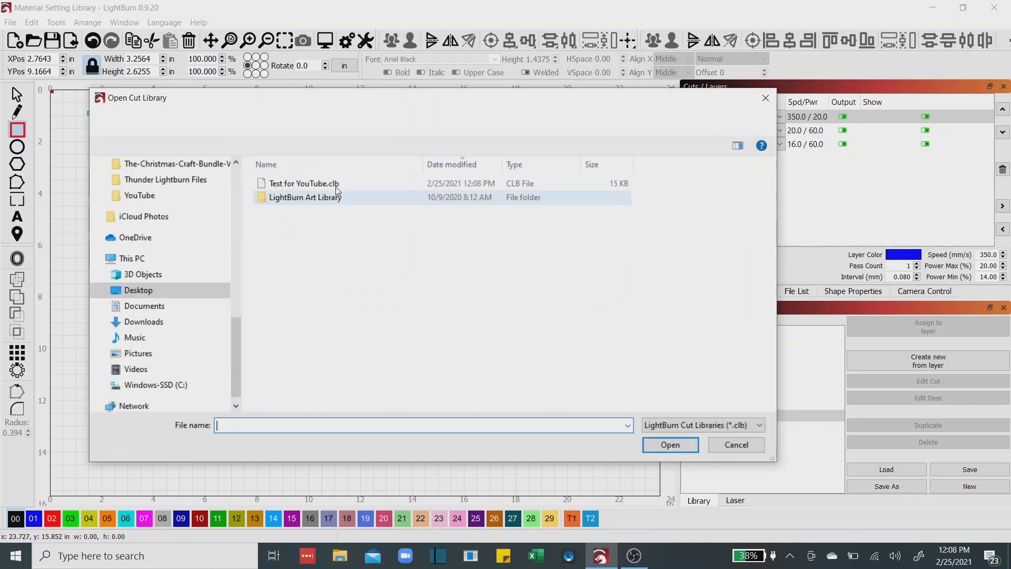
pyautogui.click(297, 185)
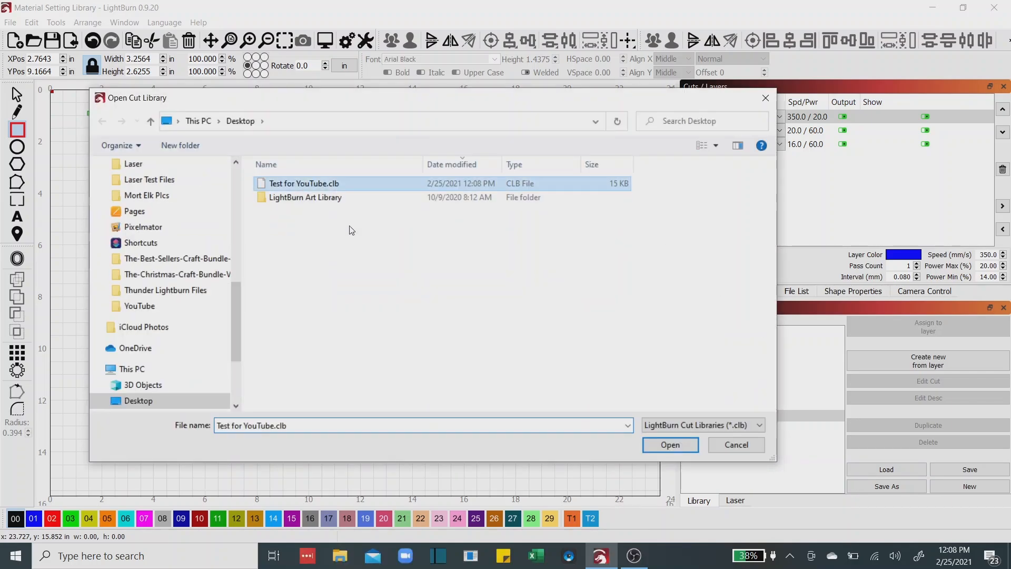
pyautogui.click(664, 444)
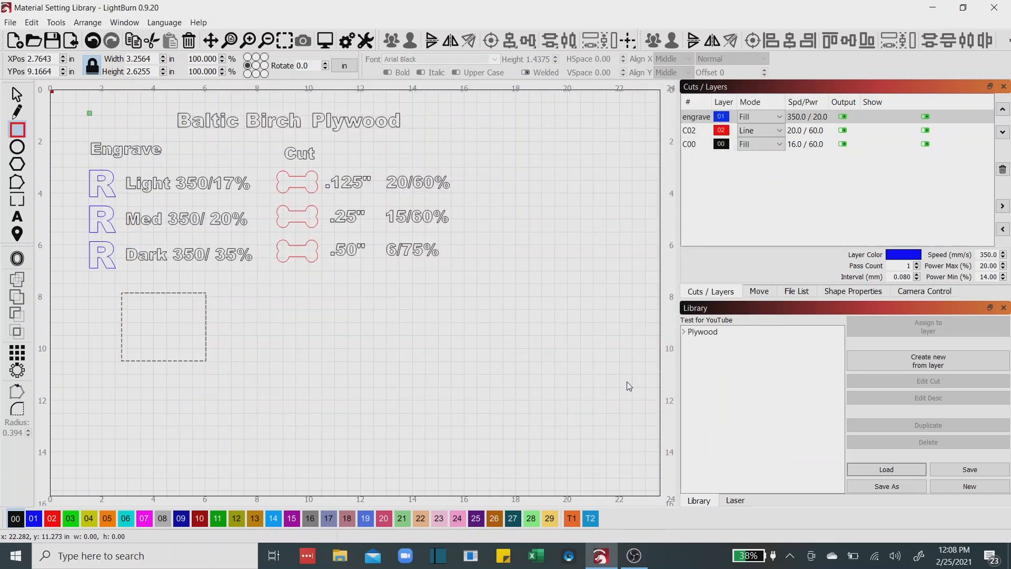
pyautogui.click(685, 333)
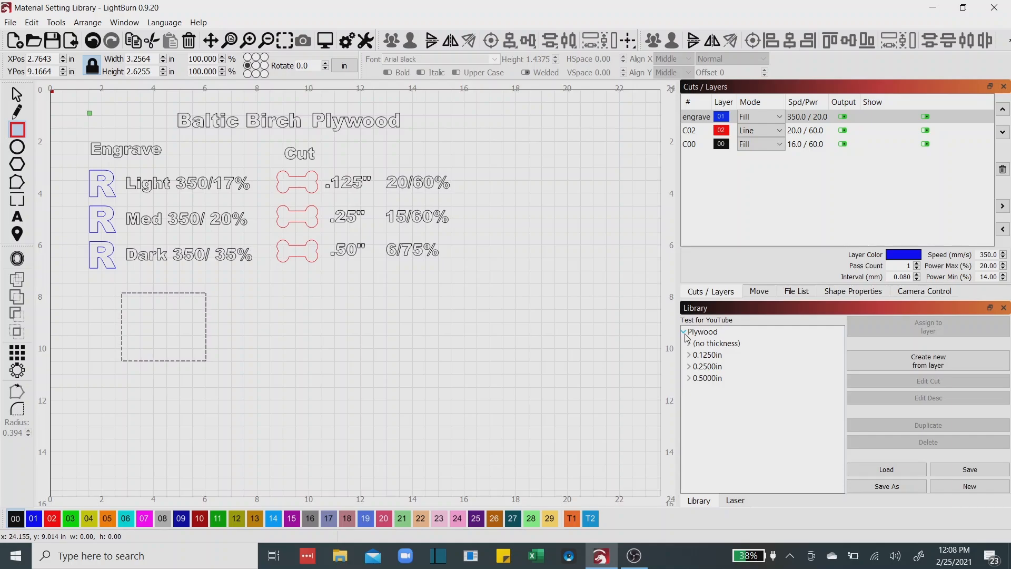
pyautogui.click(684, 333)
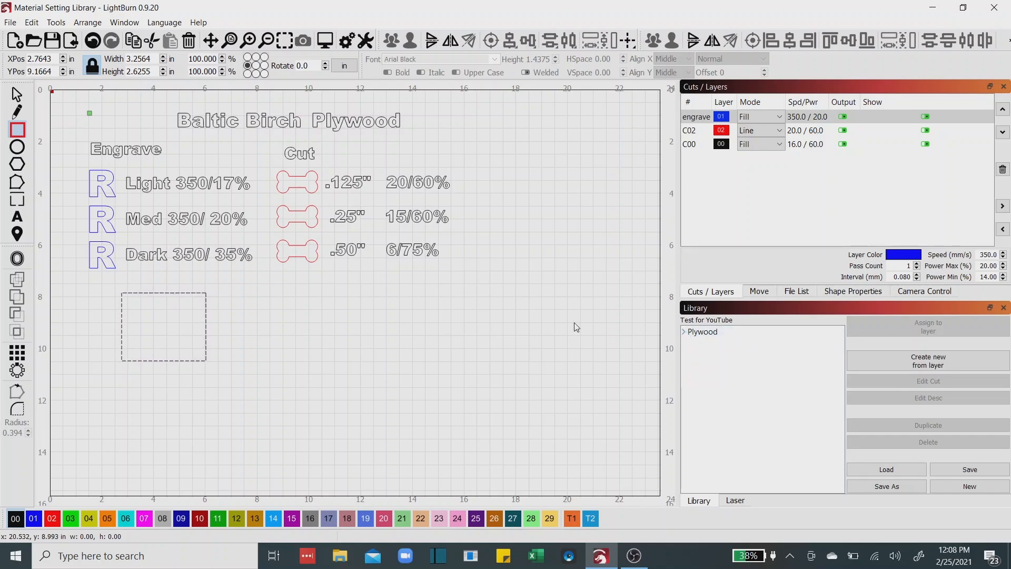
# Draw a rectangle about 17.75 by 12.03 in around the whole layout and return to the selection tool
pyautogui.moveTo(61, 98); pyautogui.dragTo(520, 410)
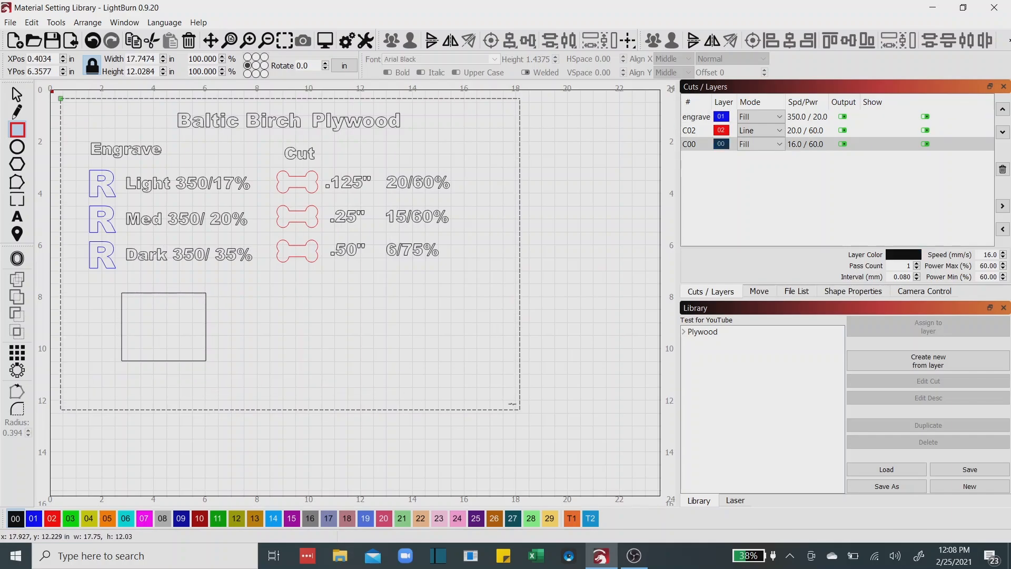
pyautogui.click(16, 95)
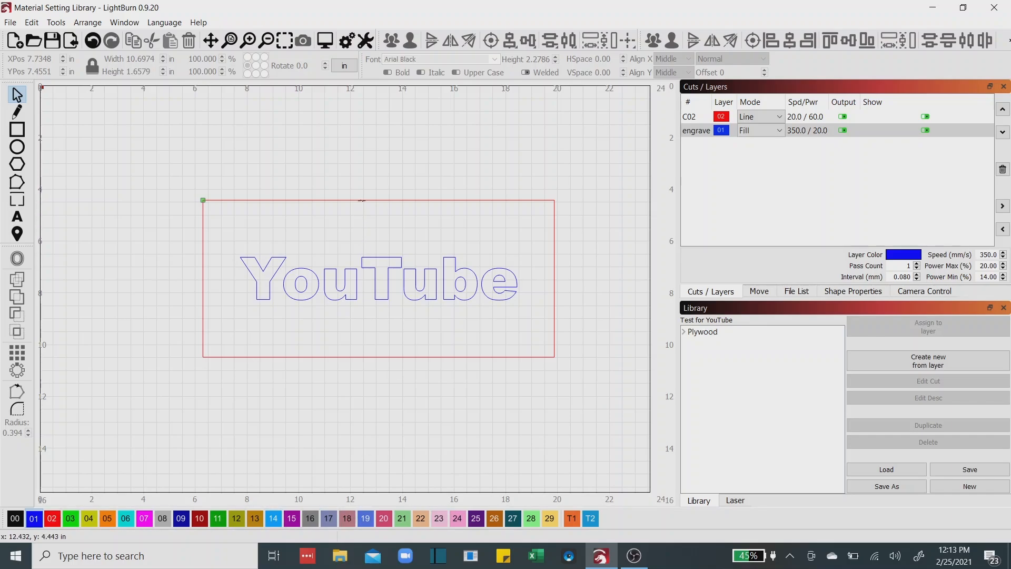
# Move the rectangle around the YouTube text to layer 20 and assign the Plywood 0.25 in Cut preset to that layer
pyautogui.click(362, 200)
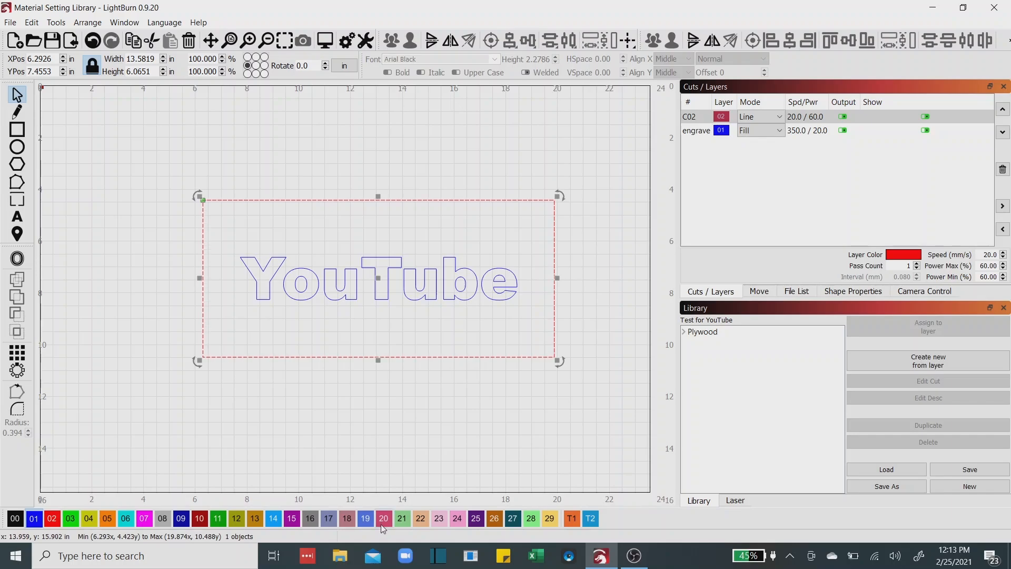
pyautogui.click(384, 519)
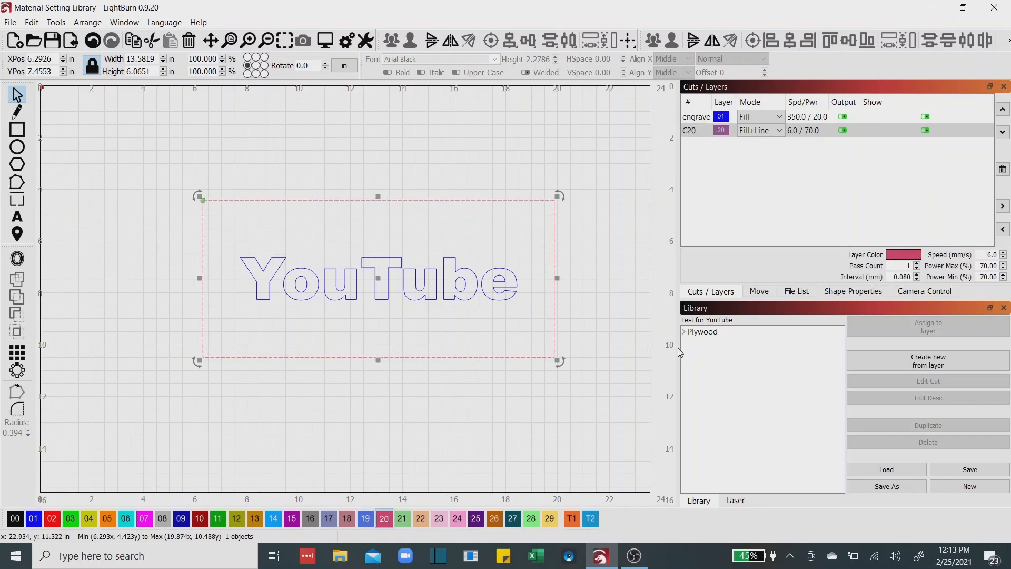
pyautogui.click(687, 333)
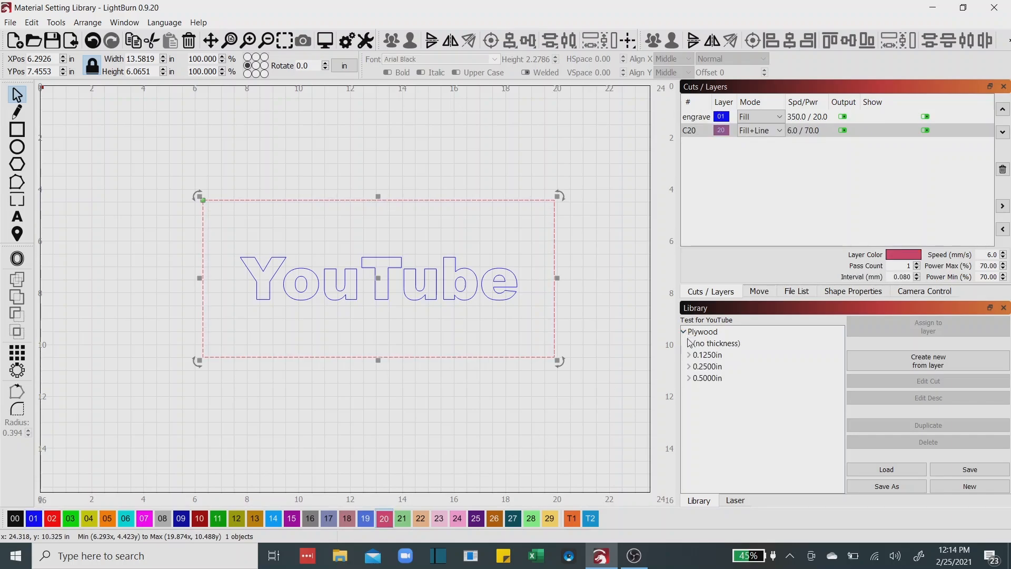
pyautogui.click(690, 368)
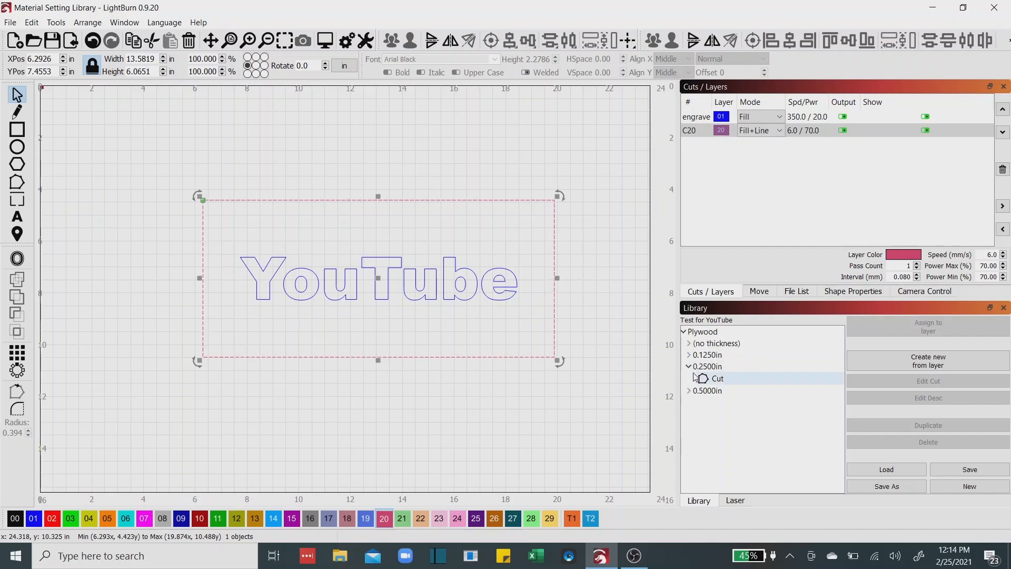
pyautogui.click(709, 381)
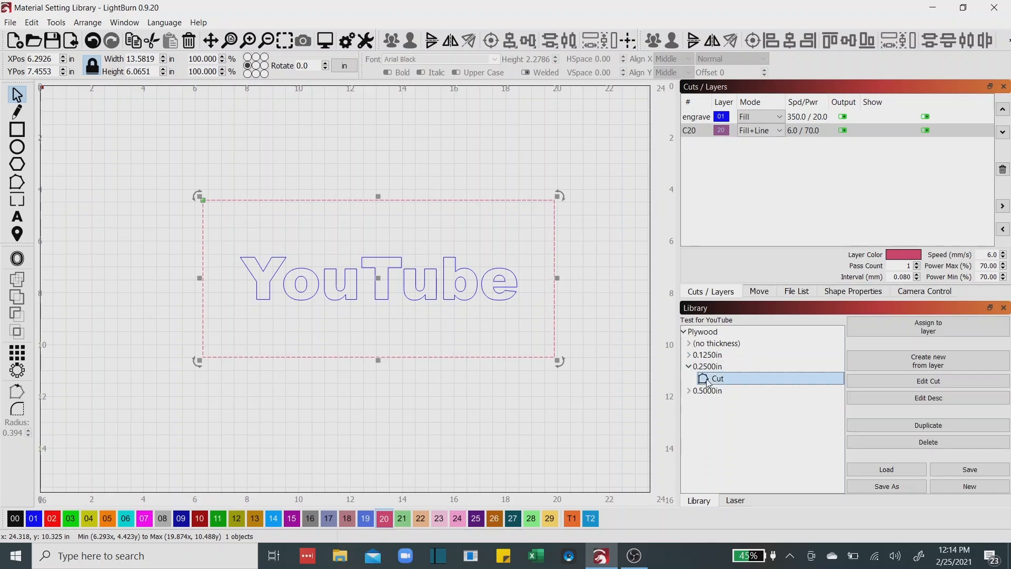
pyautogui.click(928, 328)
pyautogui.click(814, 132)
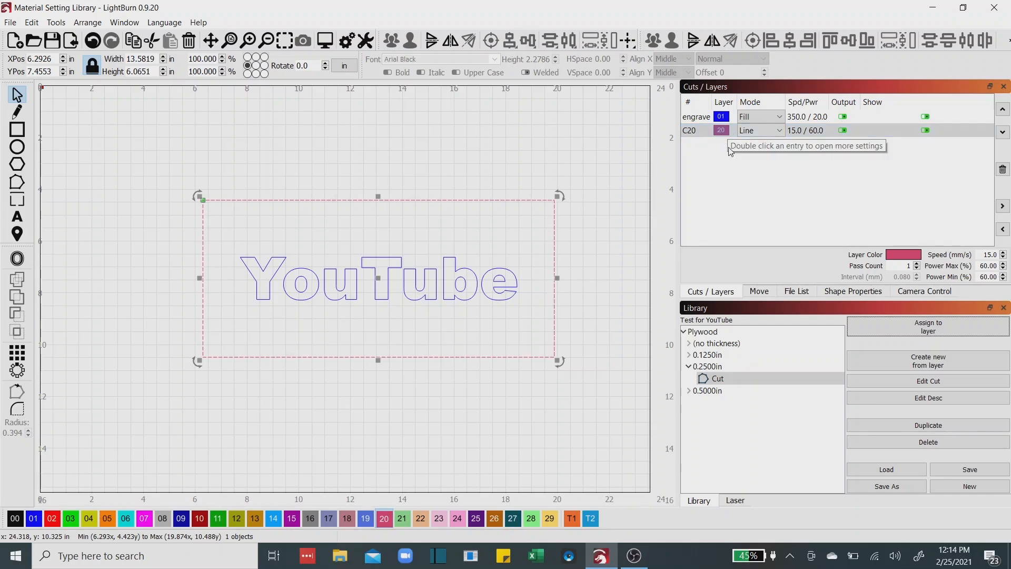
# Move the YouTube text to layer 07 and assign the Plywood Engrave Dark preset to that layer
pyautogui.click(444, 262)
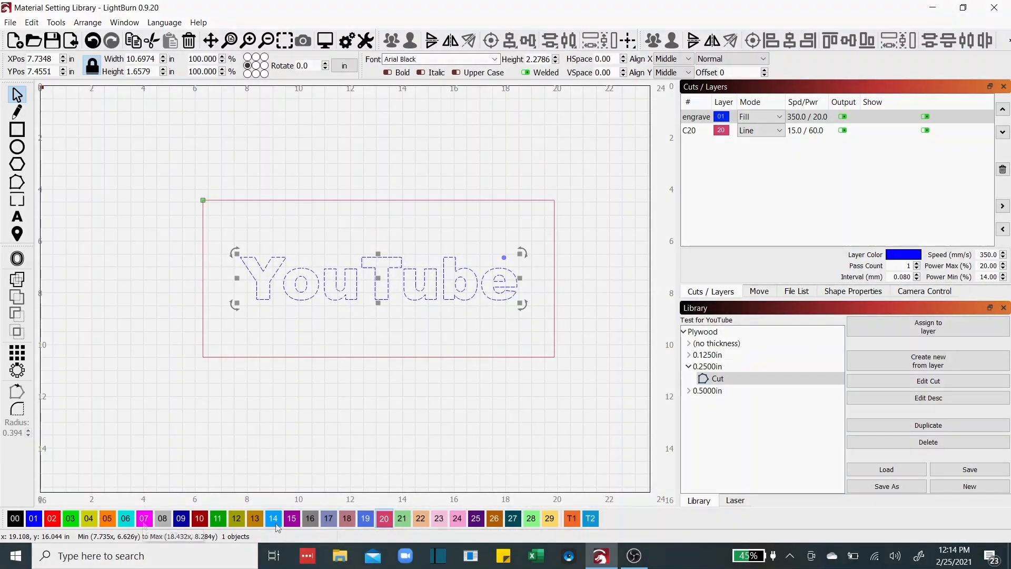
pyautogui.click(144, 519)
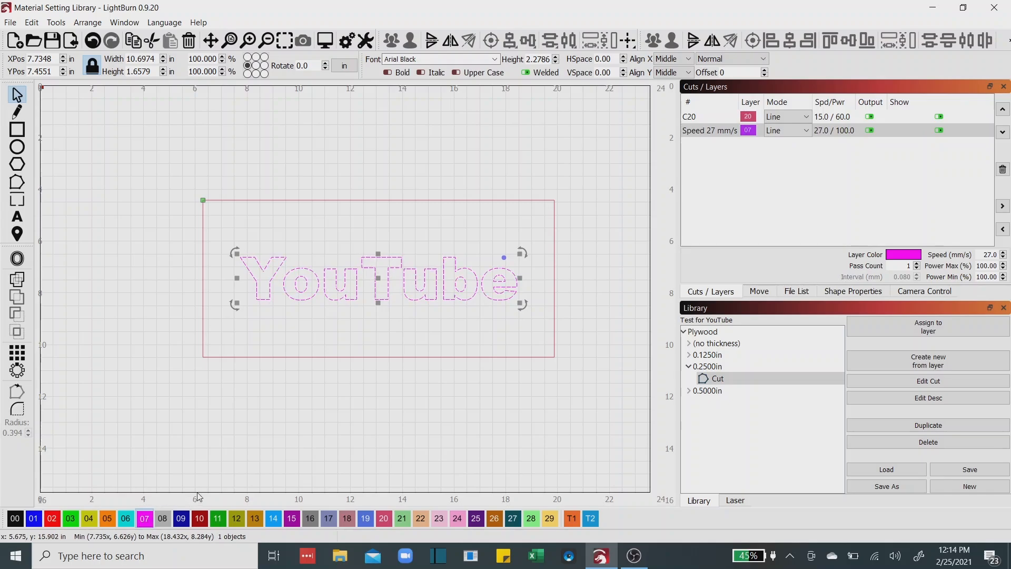
pyautogui.click(868, 133)
pyautogui.click(690, 345)
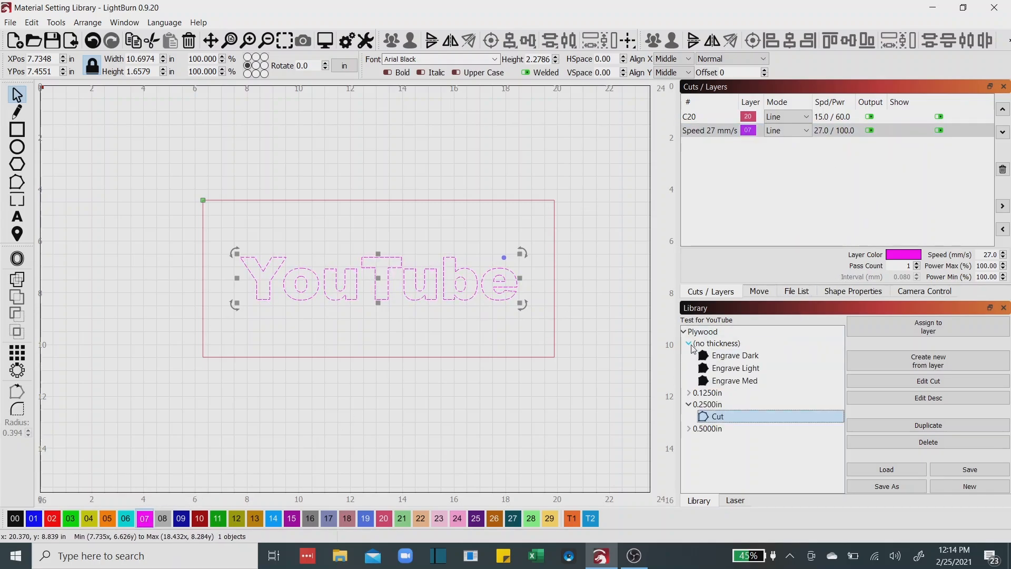
pyautogui.click(727, 357)
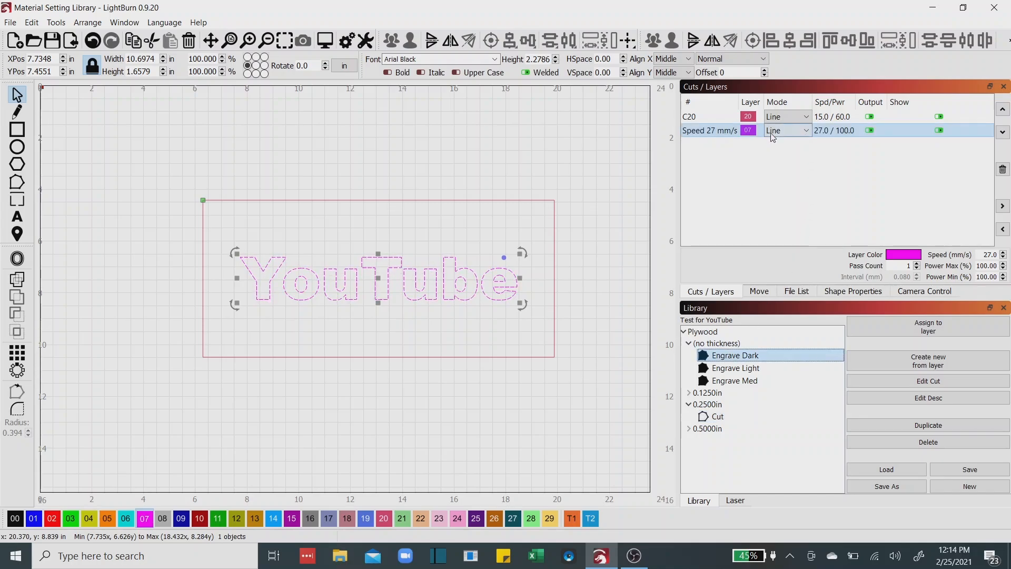
pyautogui.click(893, 133)
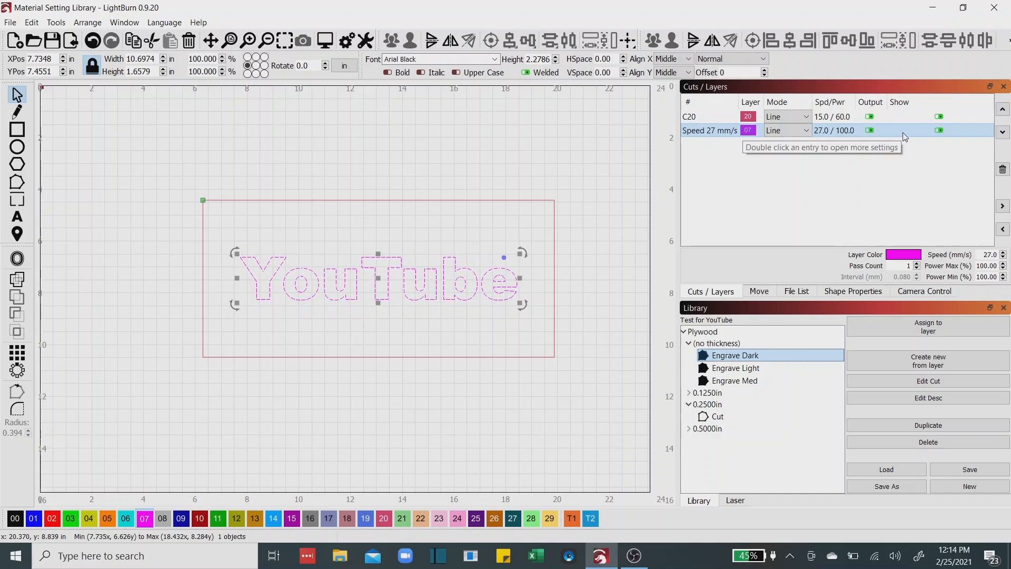
pyautogui.click(913, 328)
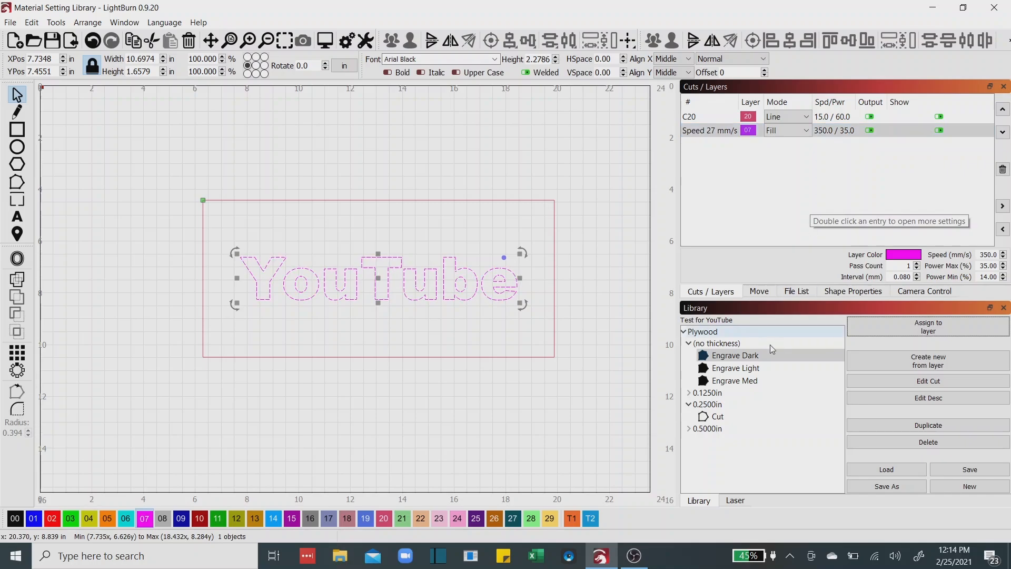
# Assign the Plywood Engrave Light preset to the YouTube text's layer and deselect the text
pyautogui.click(755, 372)
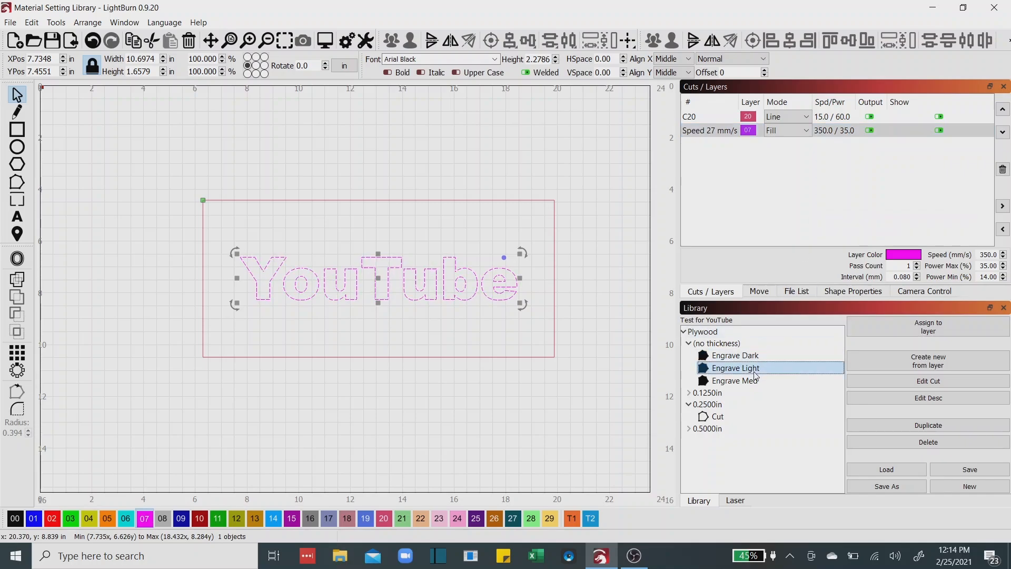
pyautogui.click(926, 332)
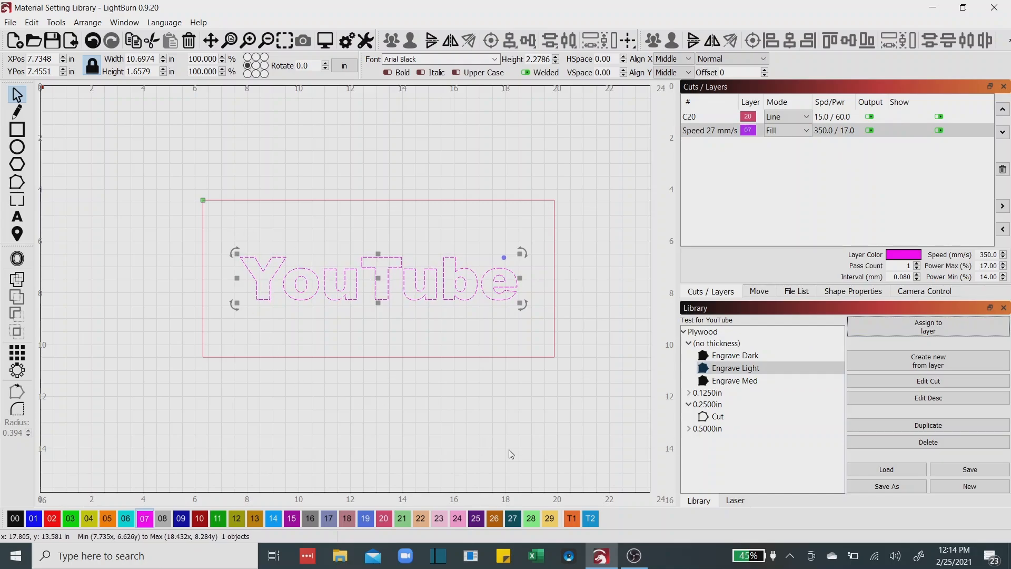
pyautogui.click(496, 459)
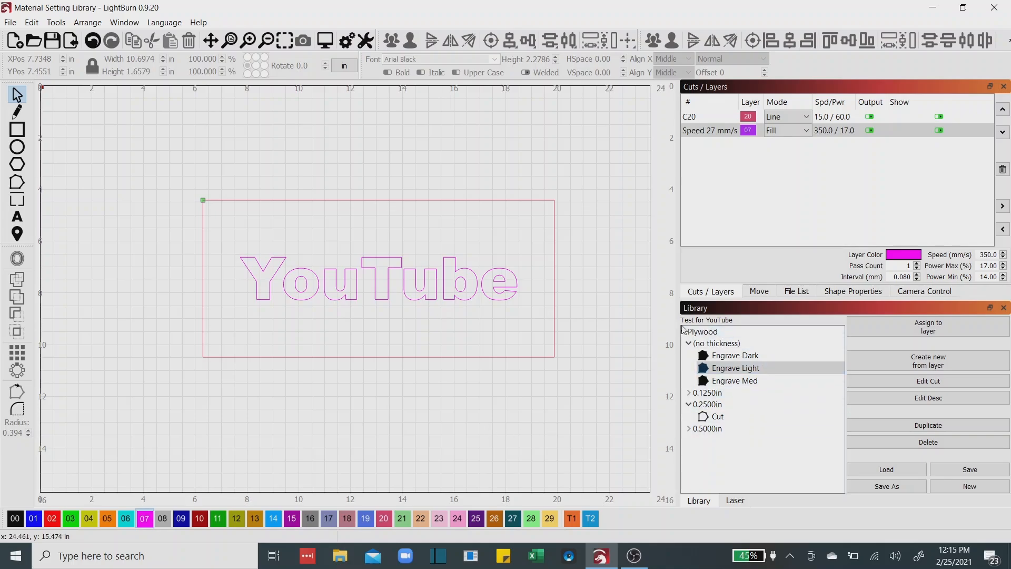
# Collapse the Plywood material together with its 0.25 in and no-thickness groups
pyautogui.click(688, 405)
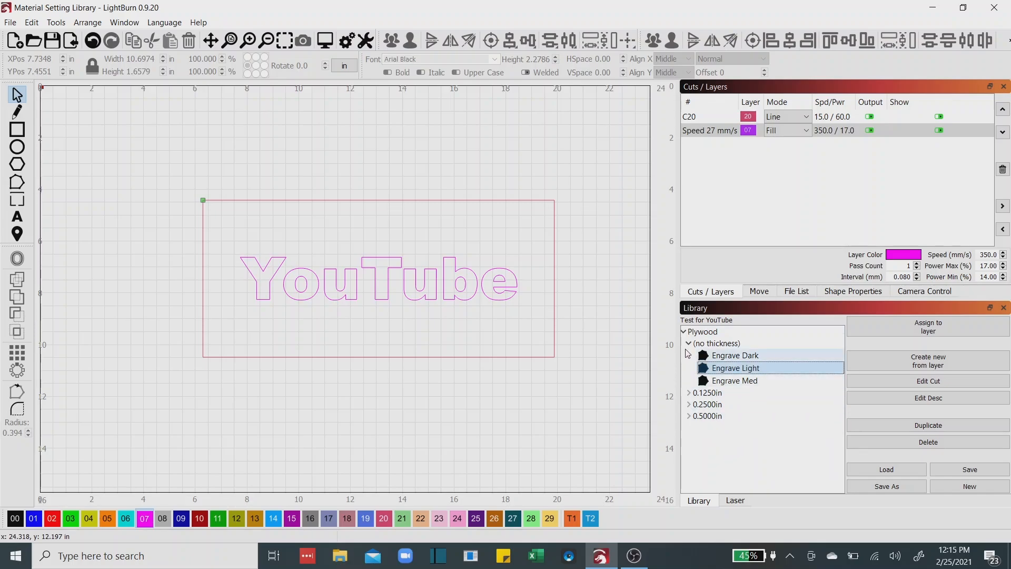
pyautogui.click(690, 345)
pyautogui.click(684, 332)
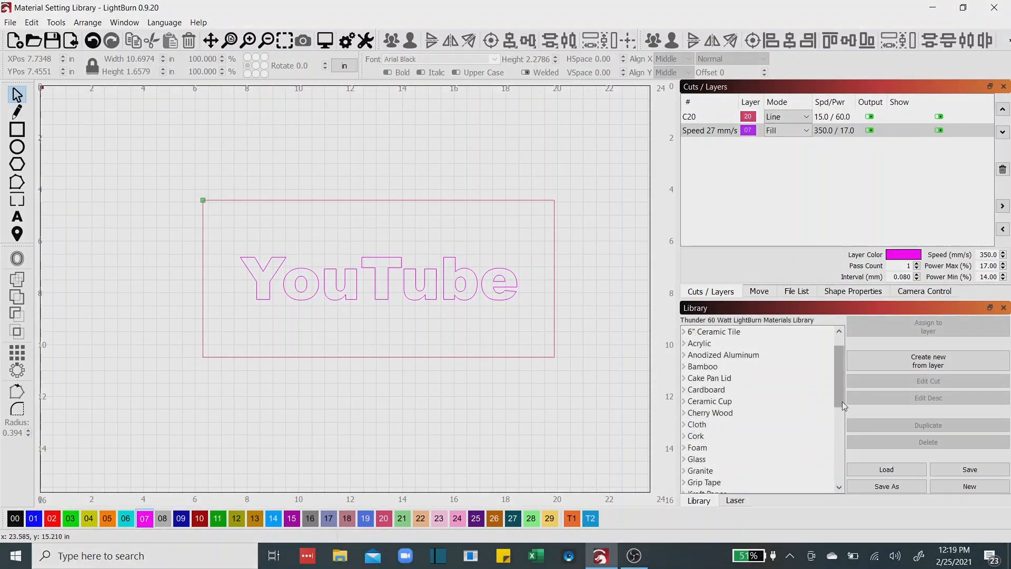
# Examine the description details of the Acrylic 0.1063 in Cut preset in the Thunder 60 Watt library, leaving them unedited
pyautogui.moveTo(841, 397); pyautogui.dragTo(843, 365)
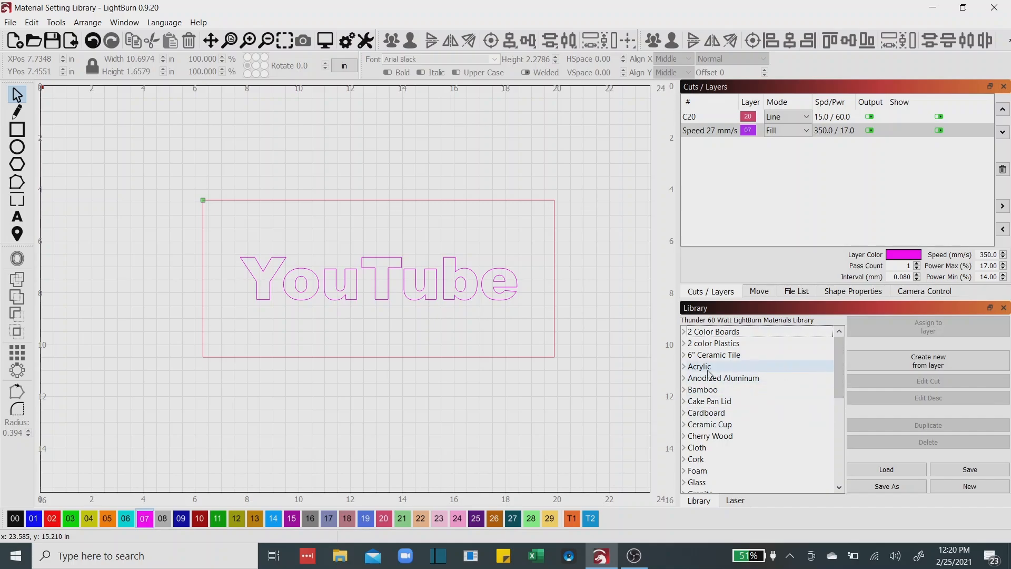
pyautogui.click(685, 367)
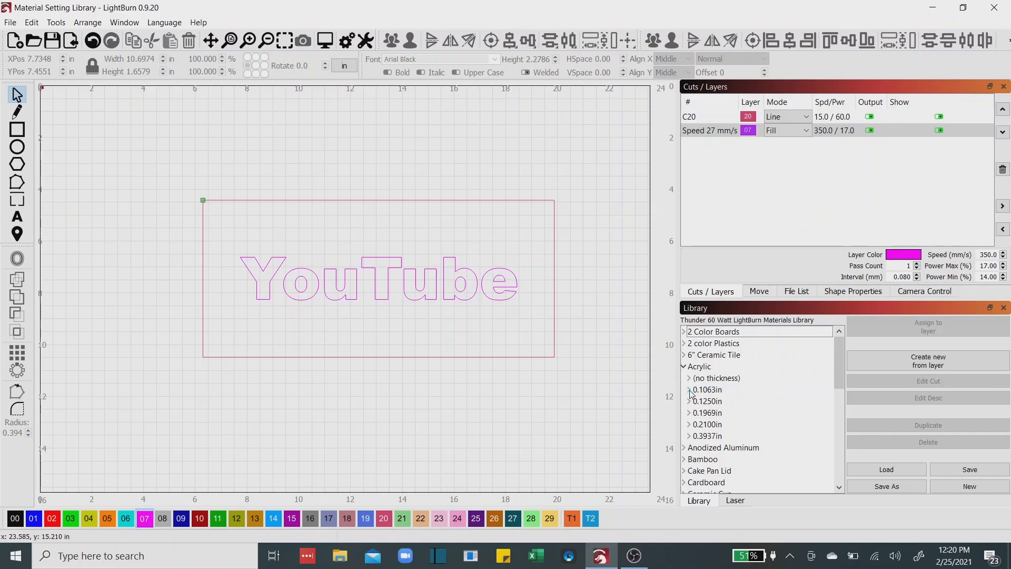
pyautogui.click(690, 391)
pyautogui.click(717, 402)
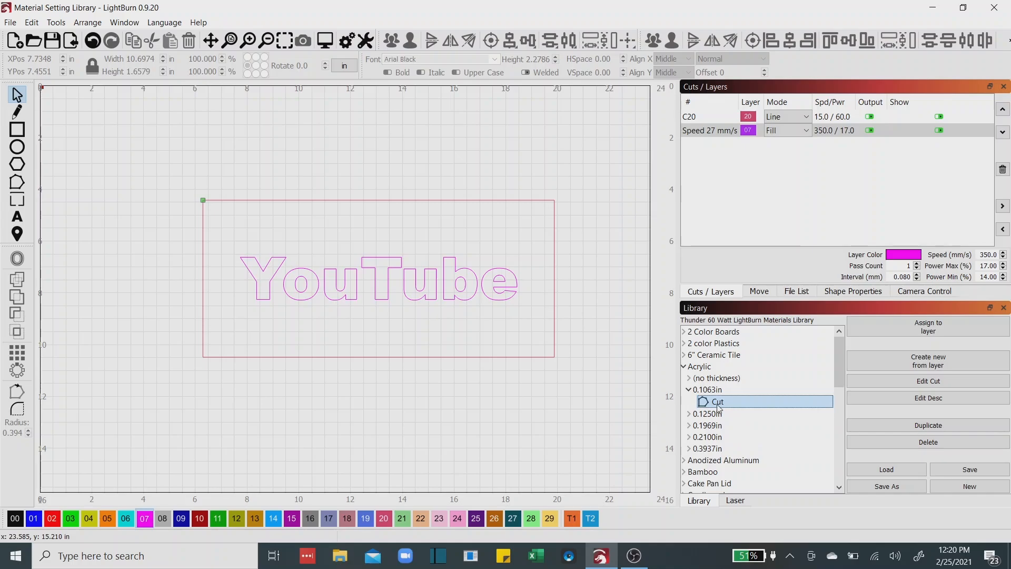
pyautogui.click(929, 398)
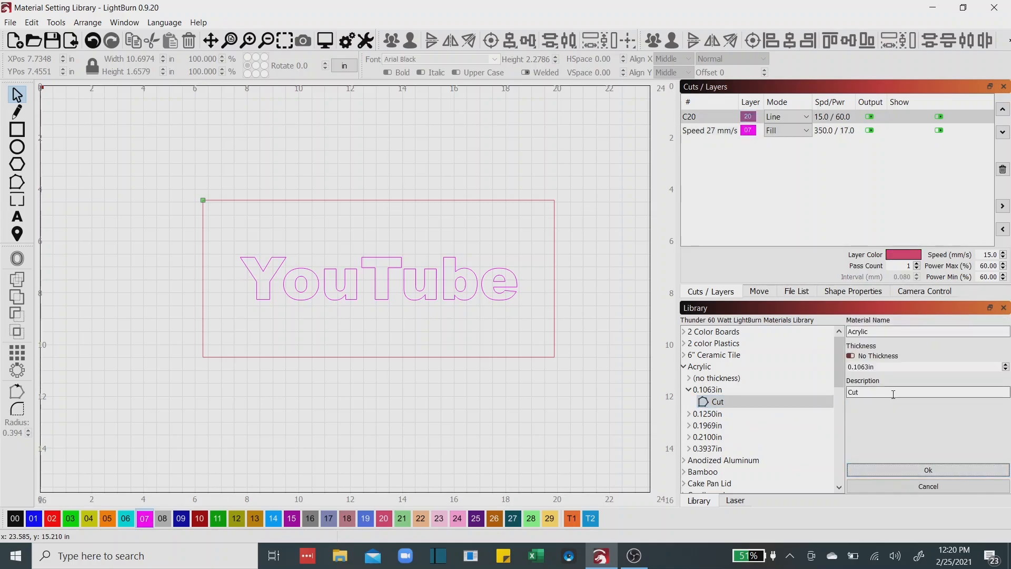
pyautogui.click(863, 392)
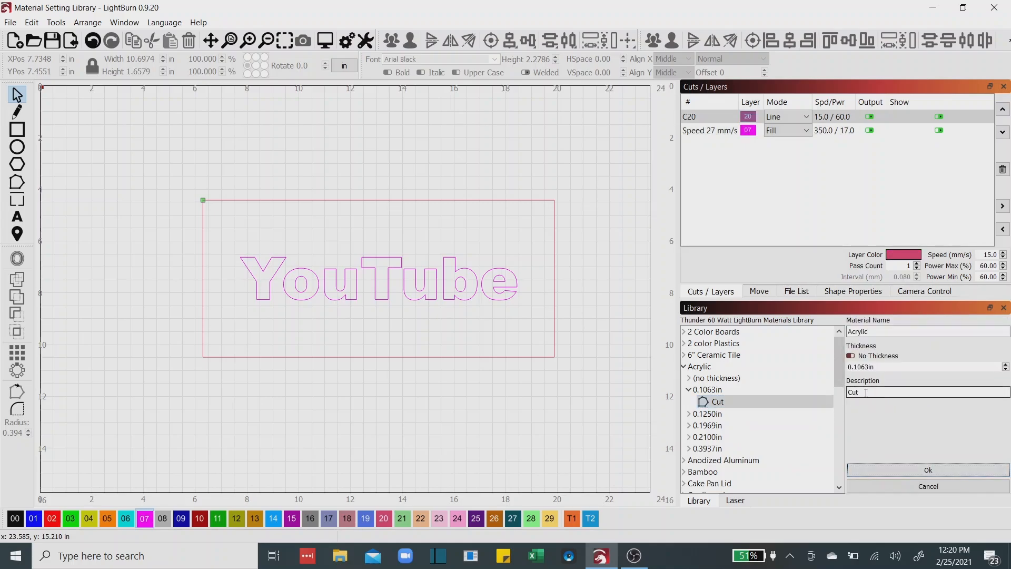
pyautogui.click(928, 485)
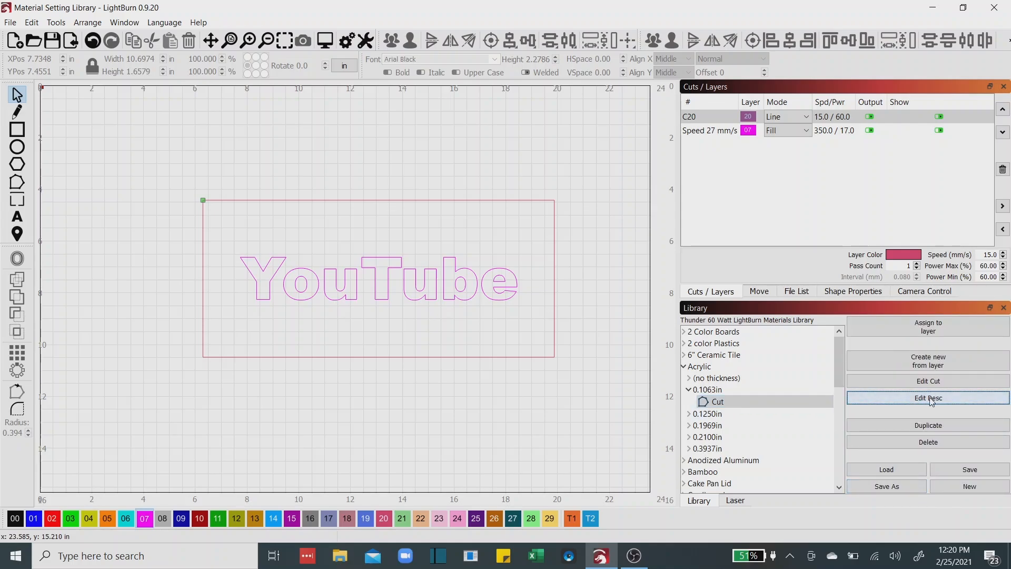
# Review the cut settings of the Acrylic 0.1063 in Cut preset without changing them, and collapse the Acrylic material
pyautogui.click(928, 381)
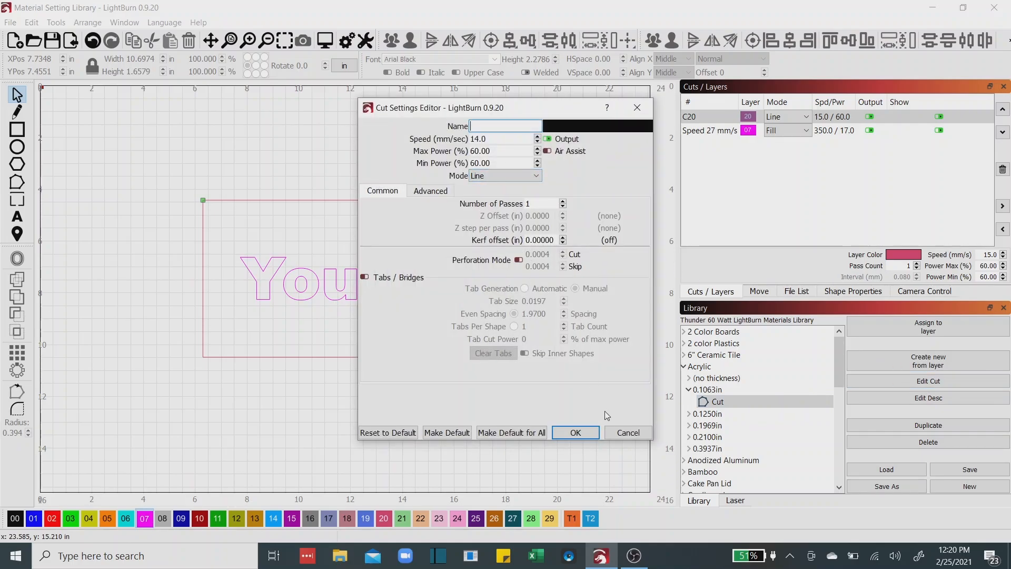
pyautogui.click(575, 432)
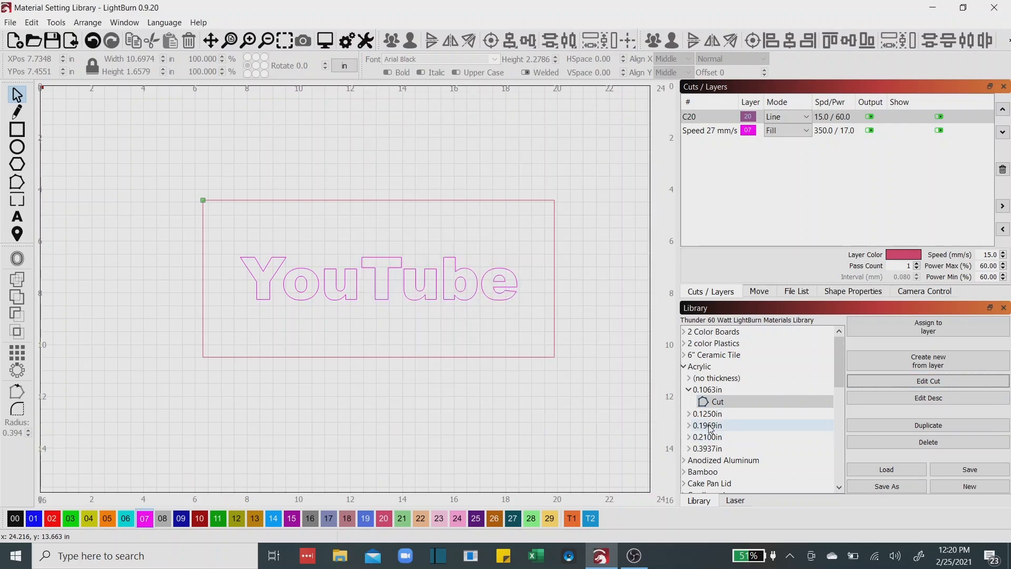
pyautogui.click(716, 403)
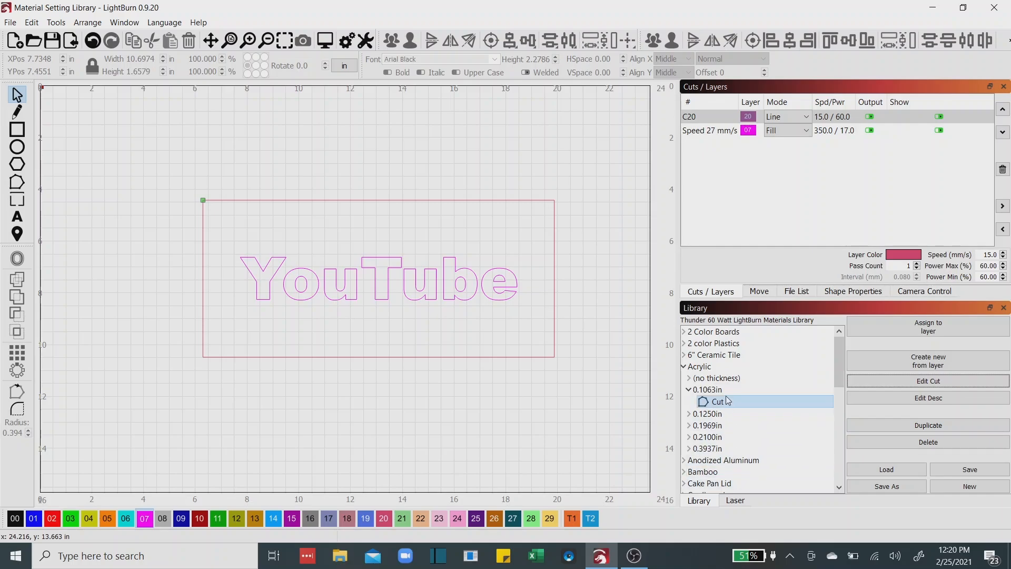
pyautogui.click(685, 367)
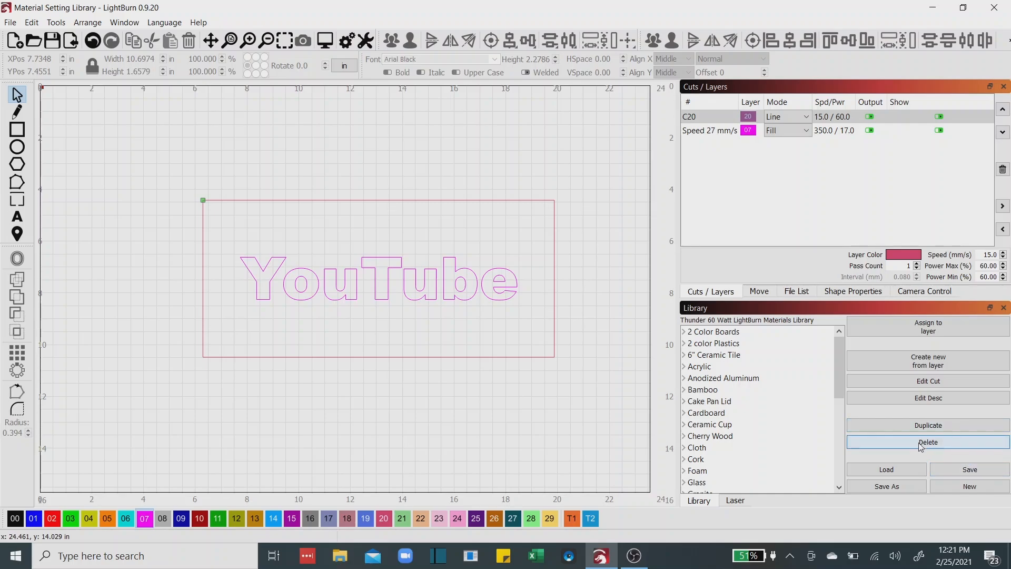
# Look up the Cut preset under Romark Plastic 0.0625 in, collapse that material and return to the start of the materials list
pyautogui.moveTo(836, 389); pyautogui.dragTo(841, 470)
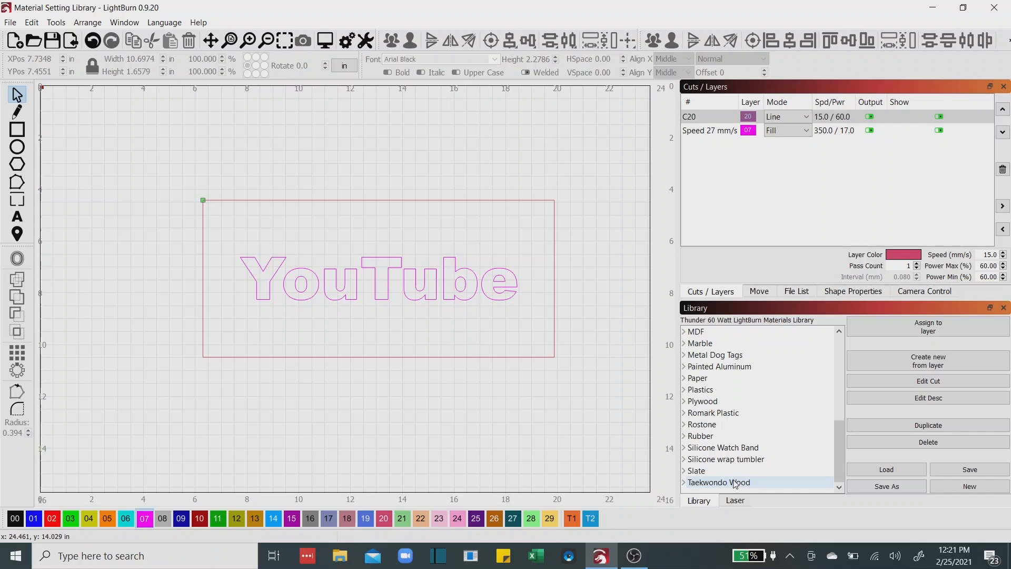
pyautogui.click(684, 413)
pyautogui.click(700, 437)
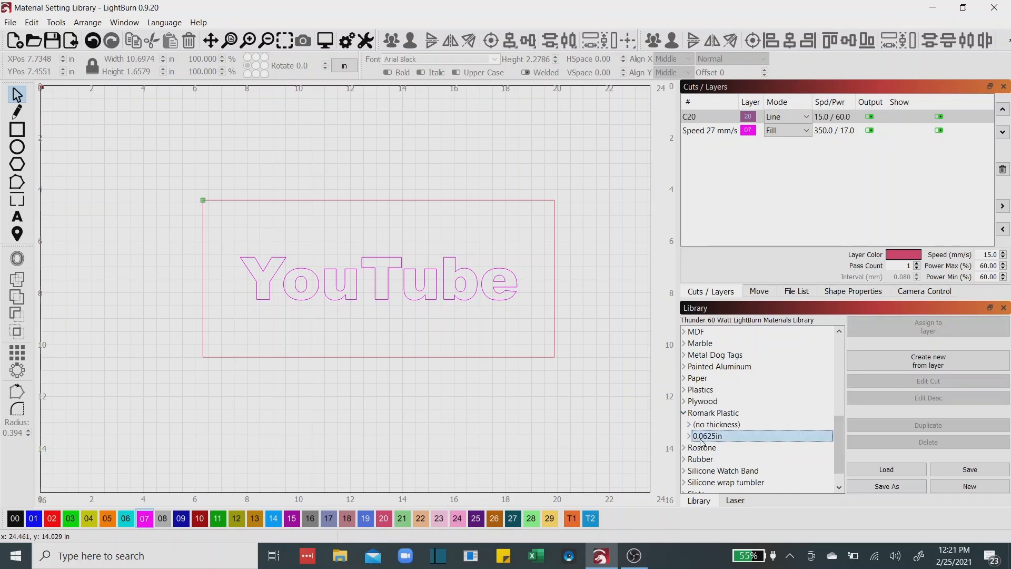
pyautogui.click(690, 437)
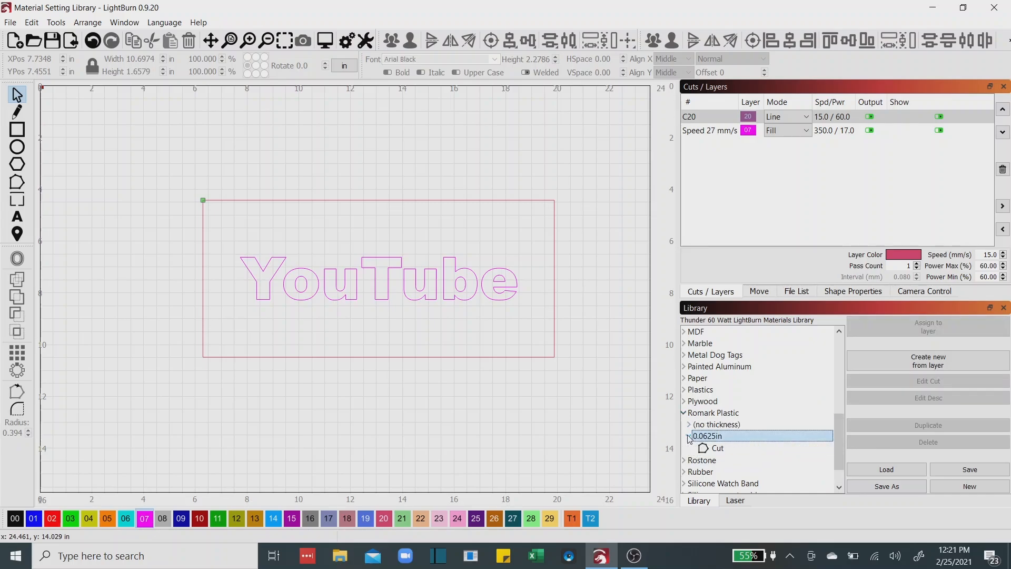
pyautogui.click(711, 448)
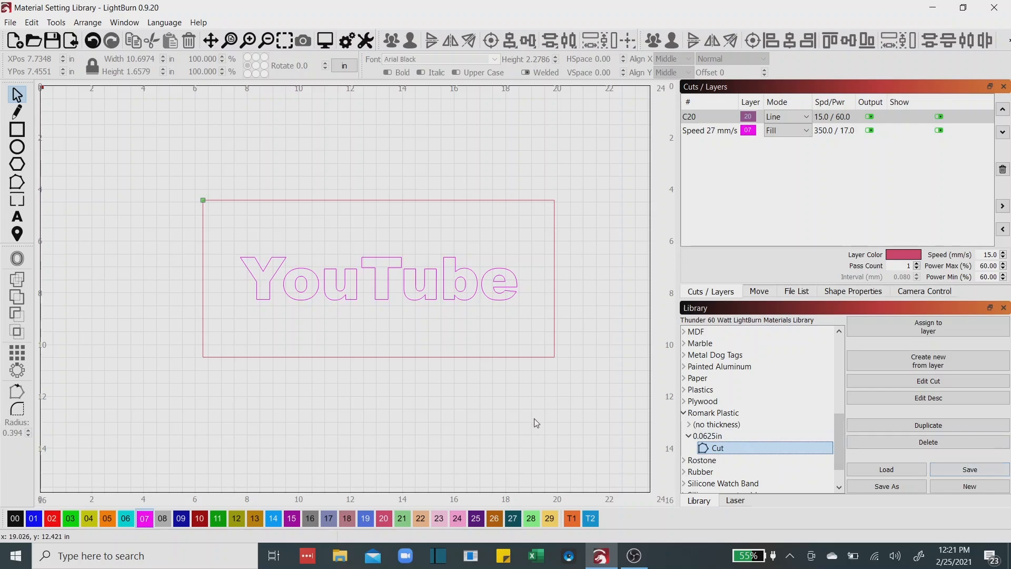
pyautogui.click(690, 437)
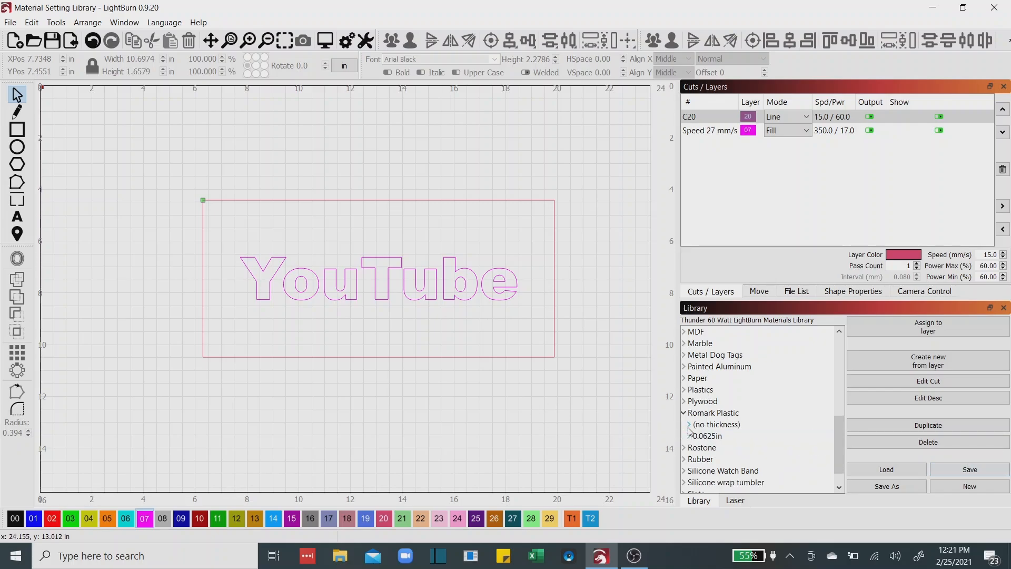
pyautogui.click(684, 413)
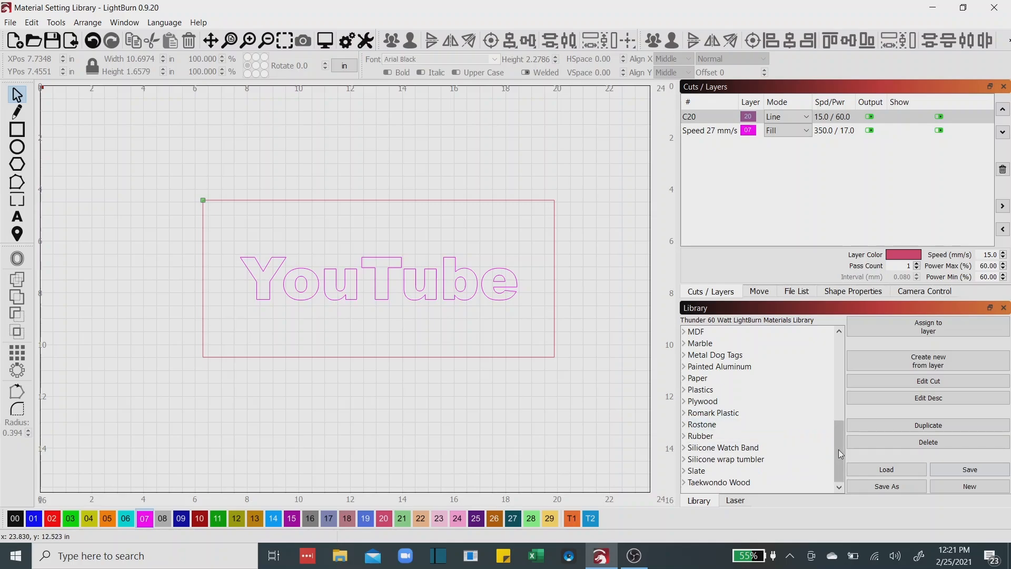
pyautogui.moveTo(843, 450); pyautogui.dragTo(842, 361)
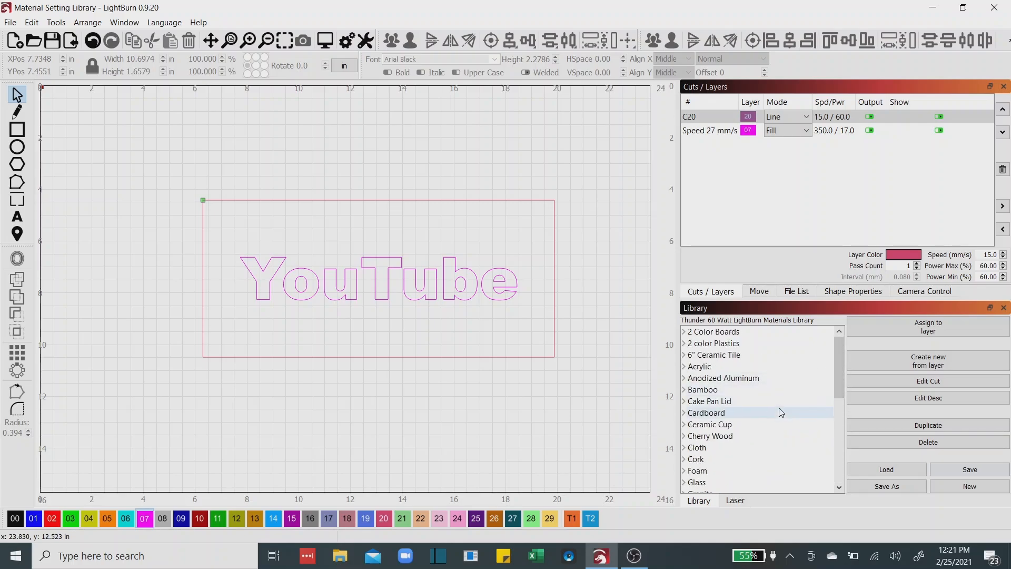